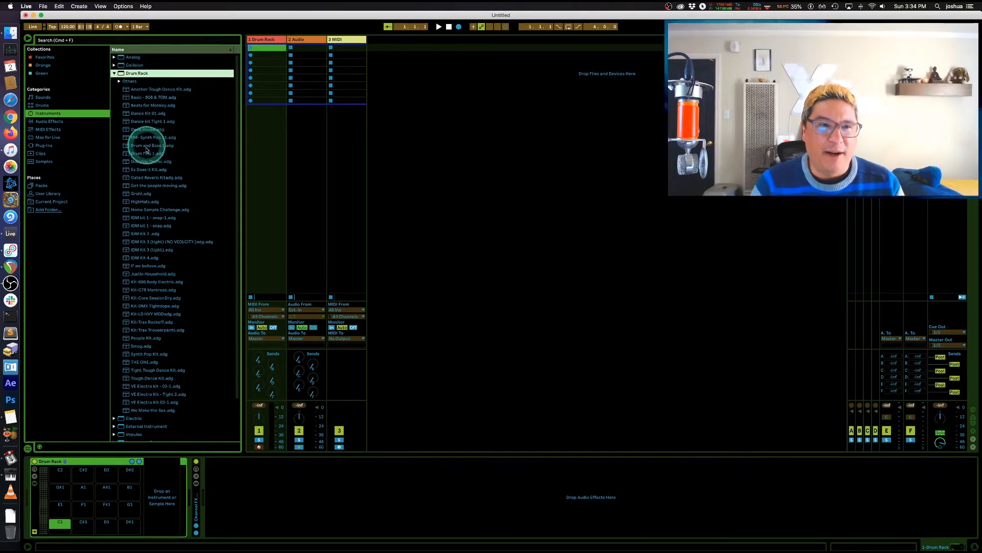
- Load the Drum and Bass 1.adg kit onto the first track, create a MIDI clip in its first slot and enlarge the note editor
left_click_drag(147, 145, 260, 43)
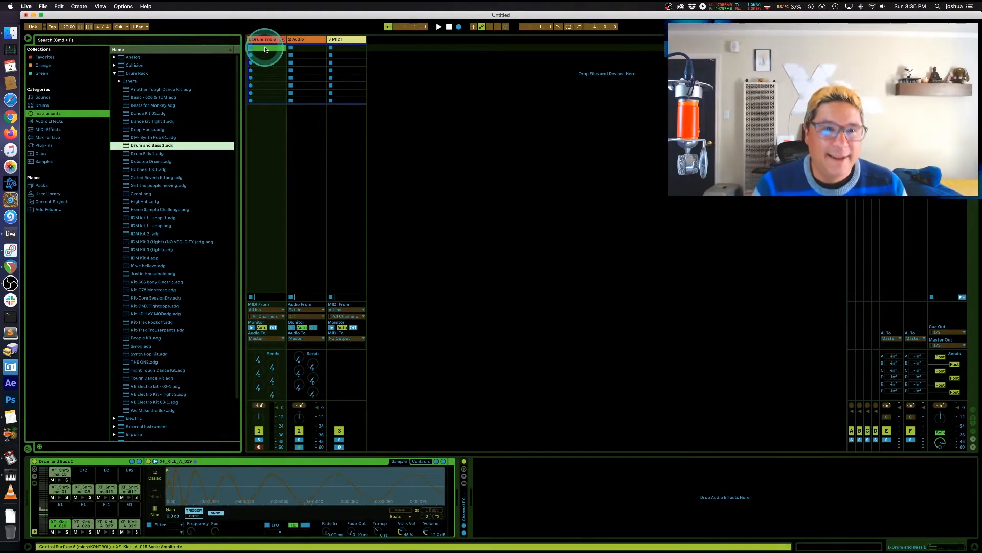
double_click(265, 49)
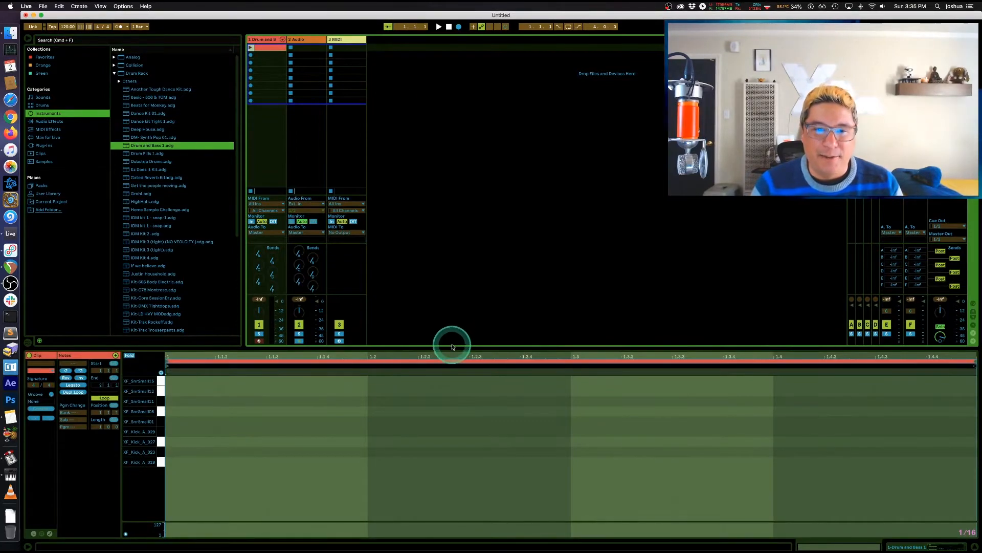
left_click_drag(452, 347, 452, 231)
- Program the clip's first bar with XF_Kick notes at 1 and 1.2.3 and layered snares at 1.2 and 1.3.3
double_click(188, 345)
double_click(491, 345)
double_click(391, 305)
double_click(391, 284)
double_click(696, 285)
left_click_drag(390, 304, 697, 305)
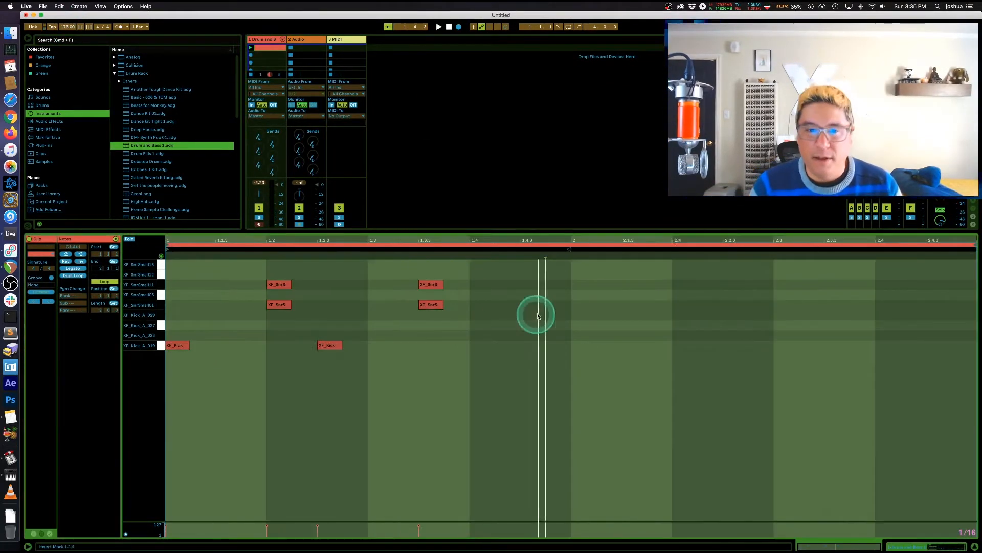
- Fill the second bar with kicks at 2, 2.2.3, 2.4 and 2.4.3, and layered snares at 2.2 and 2.3.3
double_click(635, 346)
double_click(938, 345)
double_click(888, 345)
double_click(887, 346)
double_click(834, 346)
left_click_drag(487, 281, 890, 348)
left_click_drag(489, 347, 592, 346)
double_click(888, 345)
left_click(939, 346)
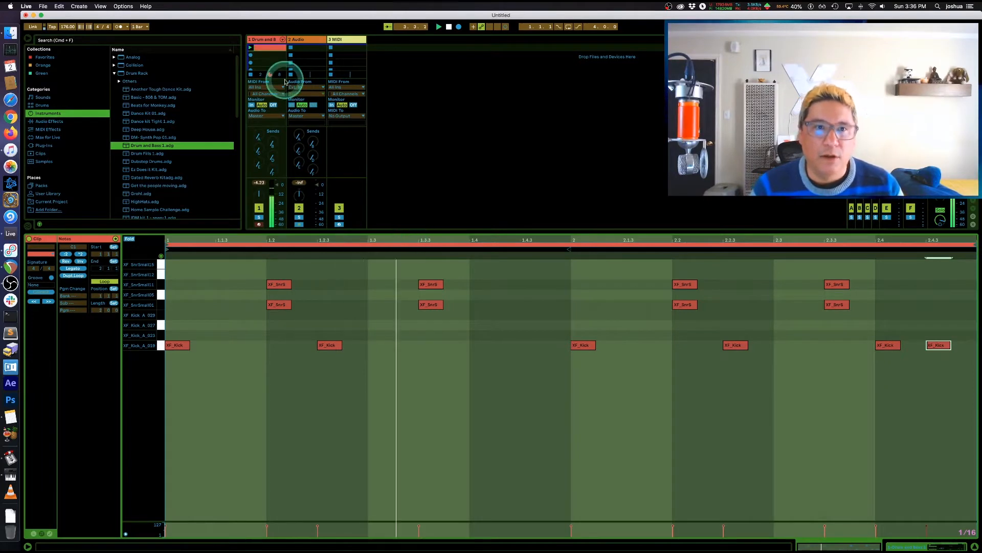
- Duplicate the drum clip into the second slot and colour the copy turquoise
left_click(268, 49)
left_click_drag(268, 49, 270, 57)
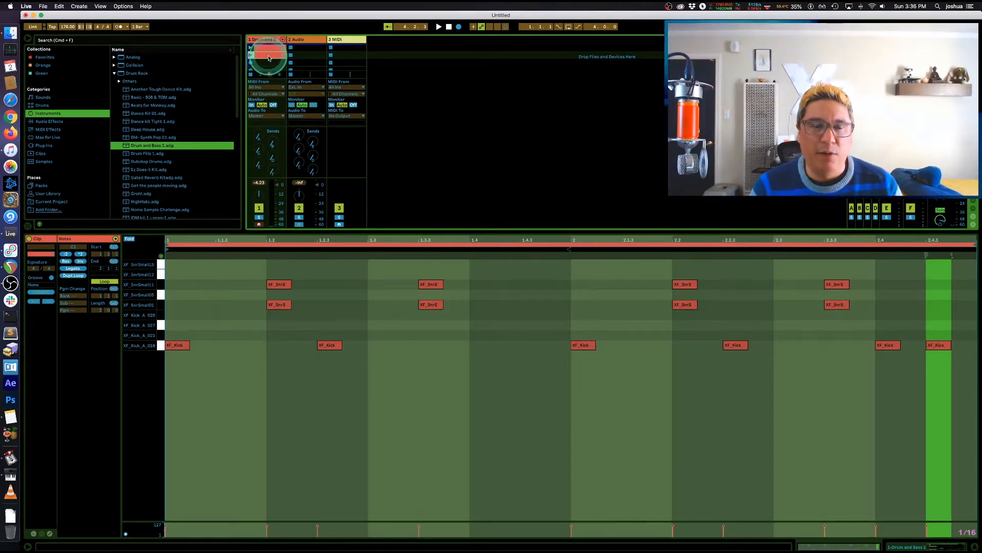
left_click_drag(395, 233, 391, 318)
left_click(272, 40)
right_click(275, 55)
left_click(320, 168)
left_click(280, 66)
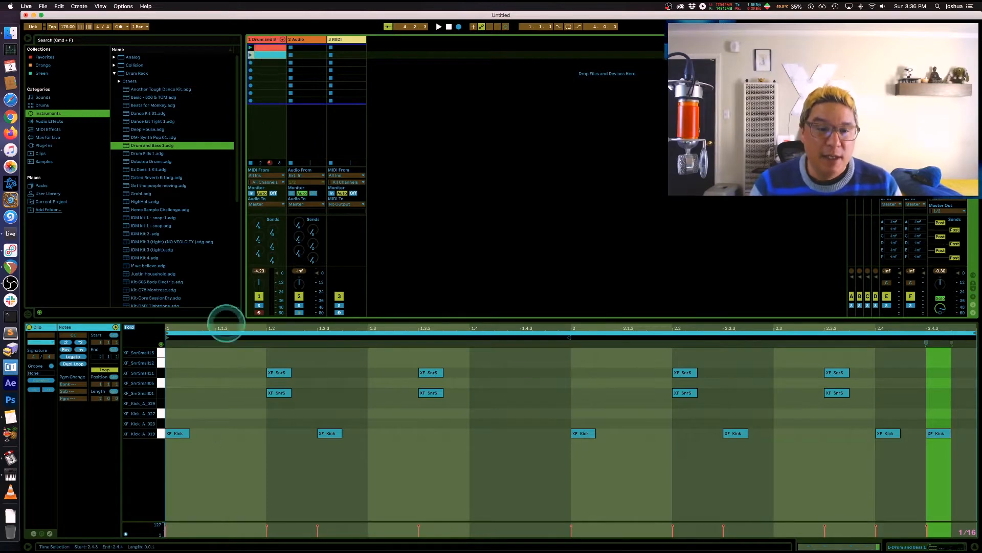
- Place the red clip at bar 1 and the turquoise clip directly after it at bar 3 in the Arrangement timeline
left_click(241, 464)
left_click_drag(265, 49, 258, 70)
key("Tab")
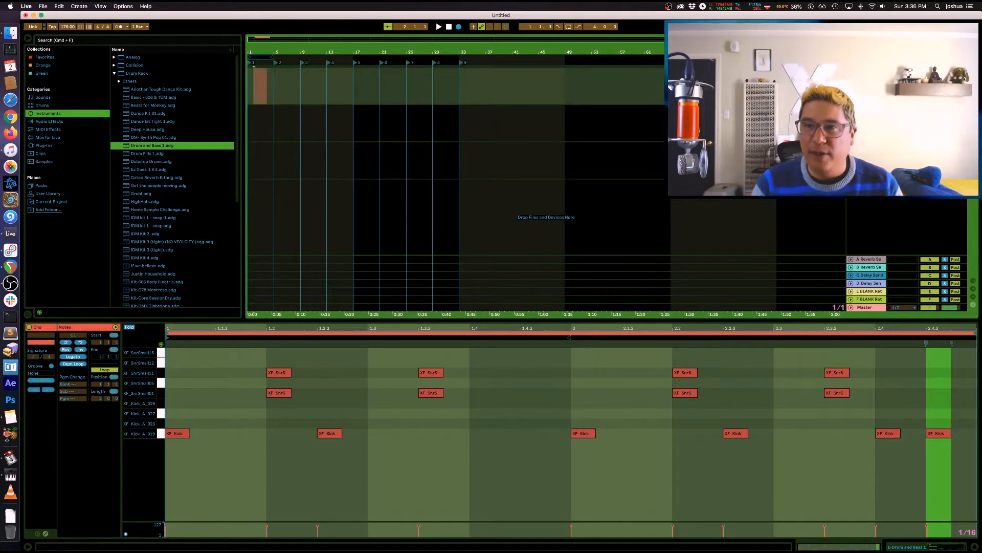
key("Tab")
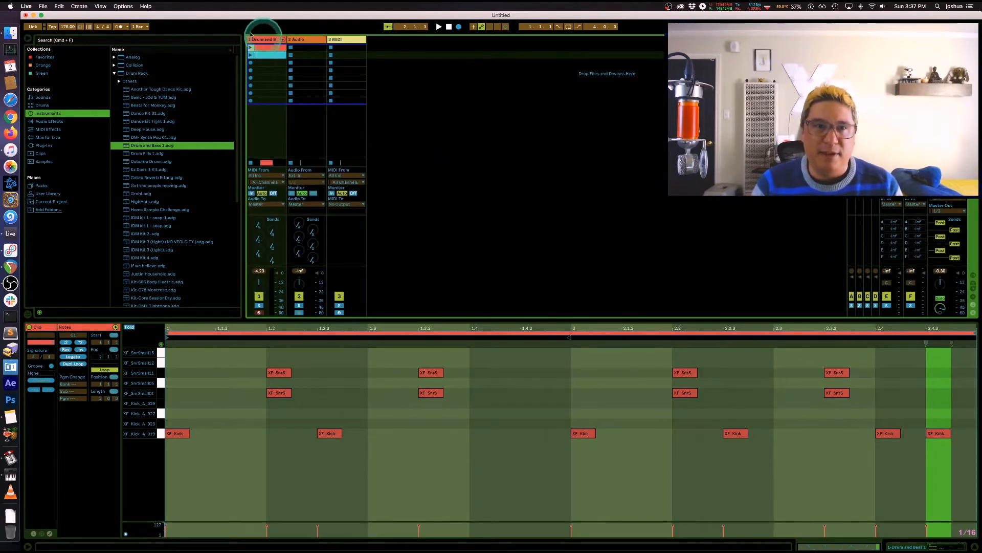
key("Tab")
mouse_move(258, 56)
left_mouse_down()
mouse_move(379, 62)
mouse_move(270, 81)
mouse_move(257, 68)
left_mouse_up()
left_click(258, 70)
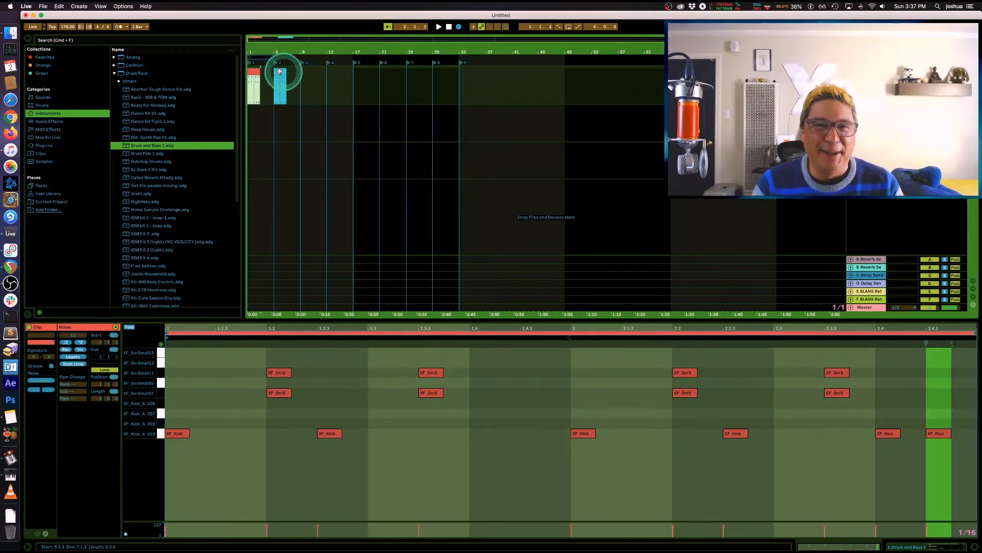
left_click(272, 77)
left_click_drag(269, 74, 269, 72)
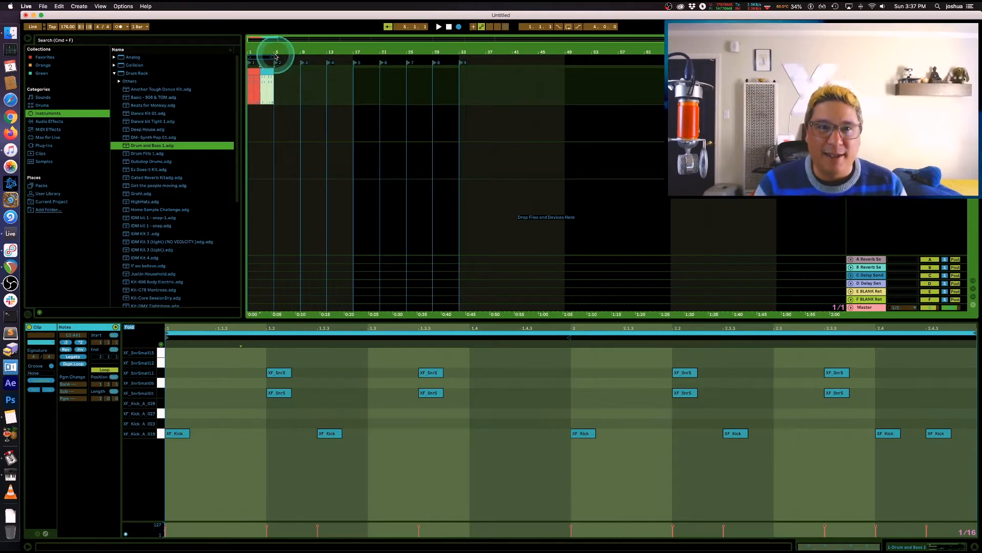
- Play the arrangement briefly, show automation and select the drum track's Mixer reverb send A as the automated parameter
key("space")
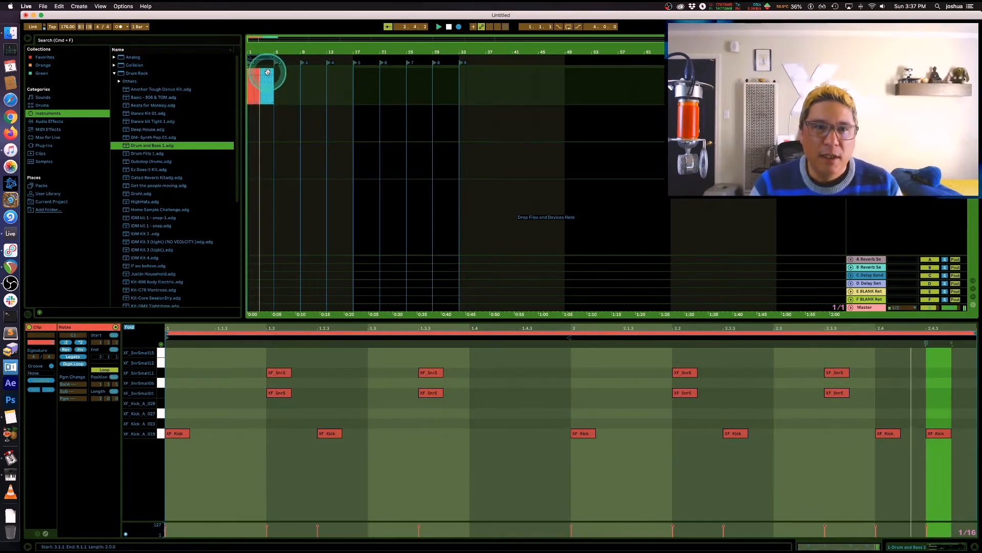
key("a")
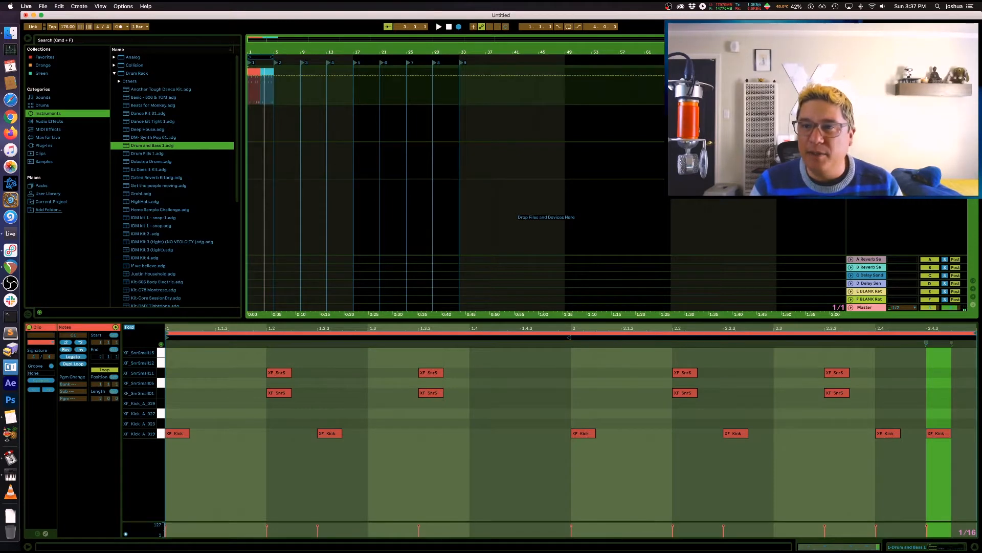
left_click(881, 259)
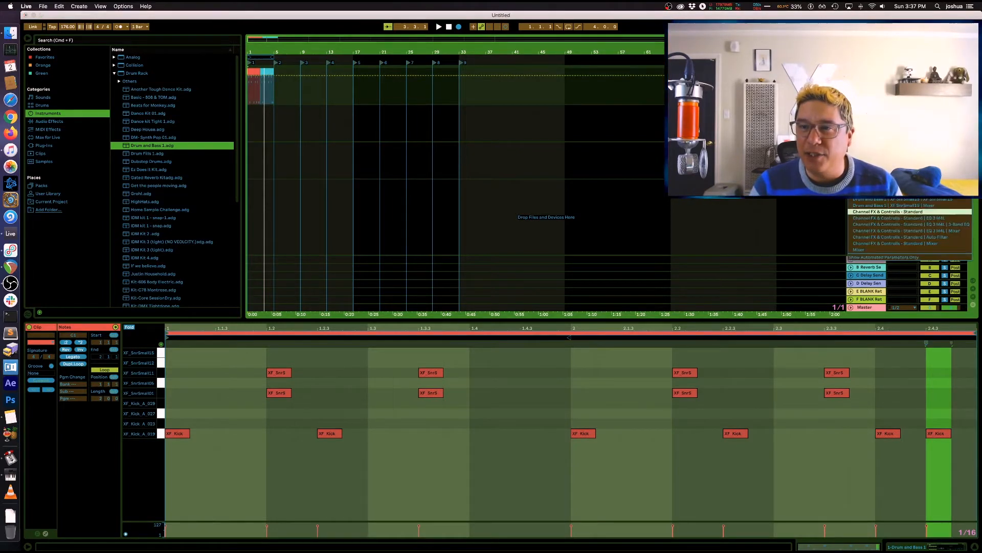
left_click(881, 250)
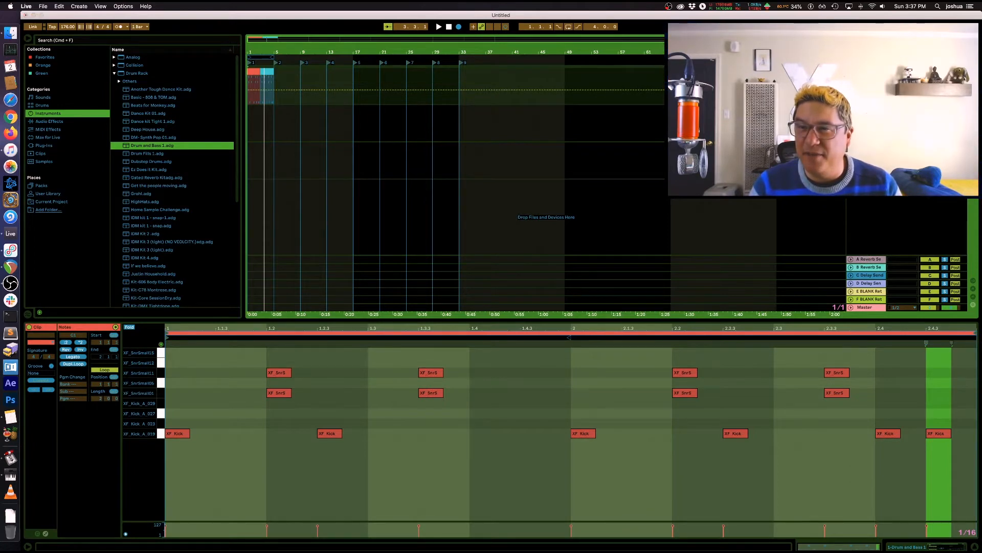
left_click(869, 107)
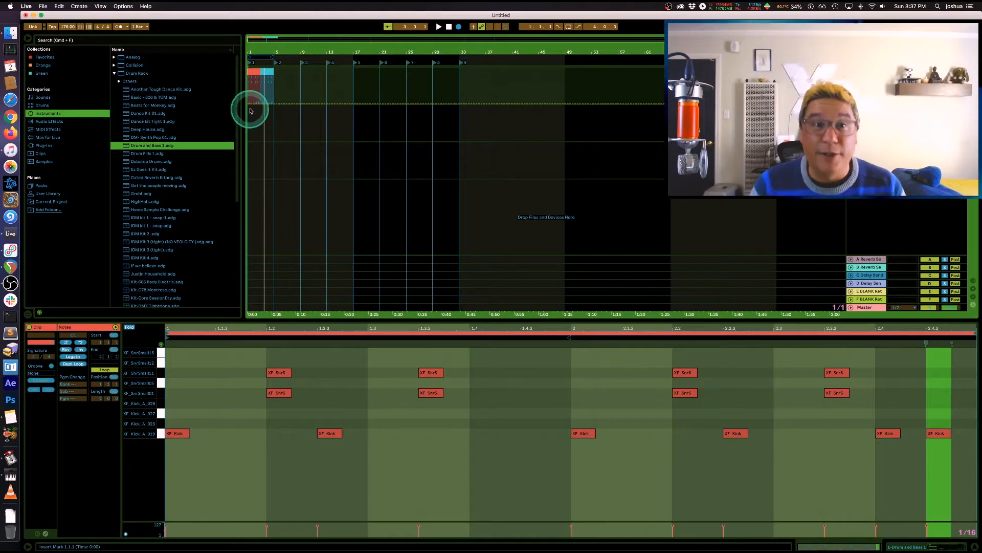
- Draw a reverb send A automation ramp over the turquoise clip, starting at zero on bar 3 and rising until bar 5
scroll(258, 84, "up", 8)
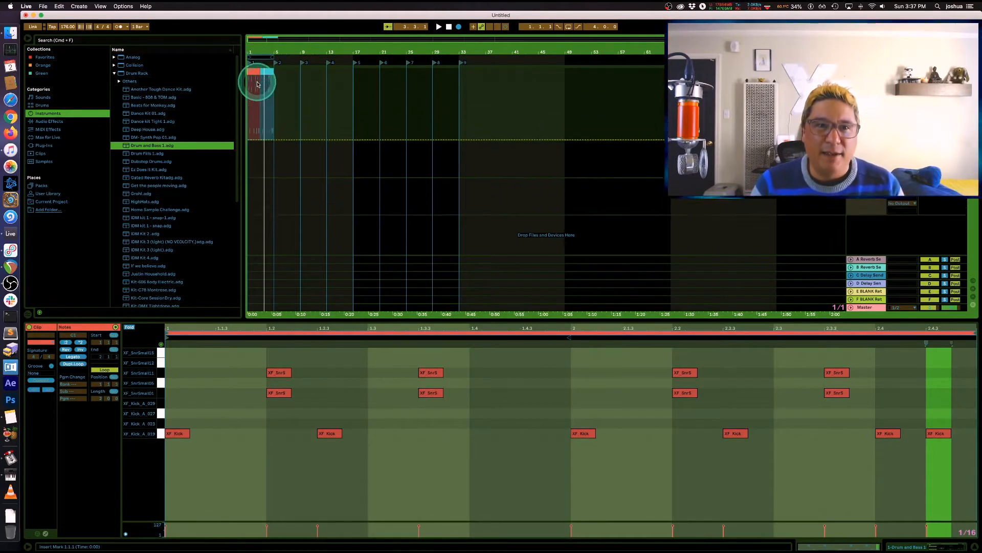
scroll(257, 84, "up", 10)
scroll(257, 84, "up", 5)
scroll(312, 101, "down", 1)
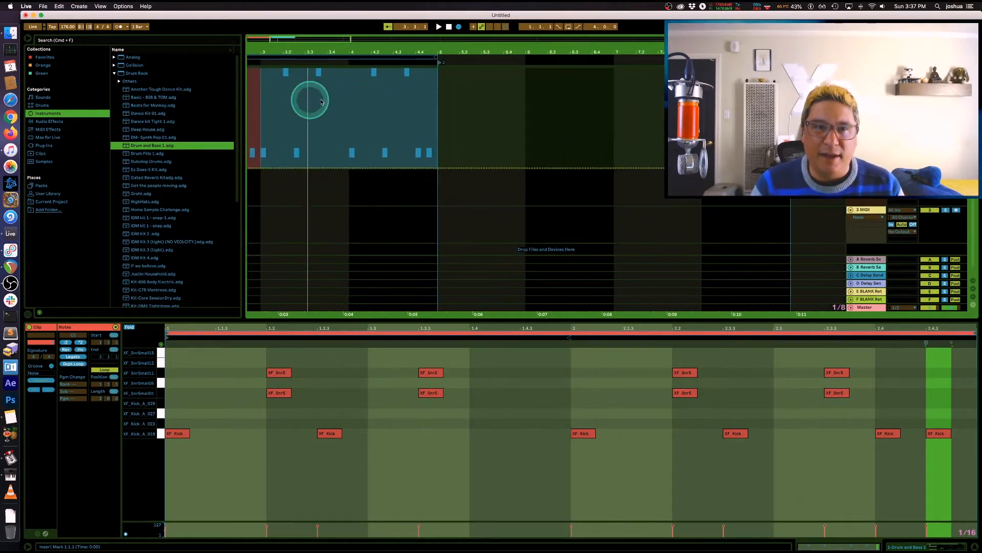
scroll(324, 101, "left", 5)
scroll(327, 103, "up", 3)
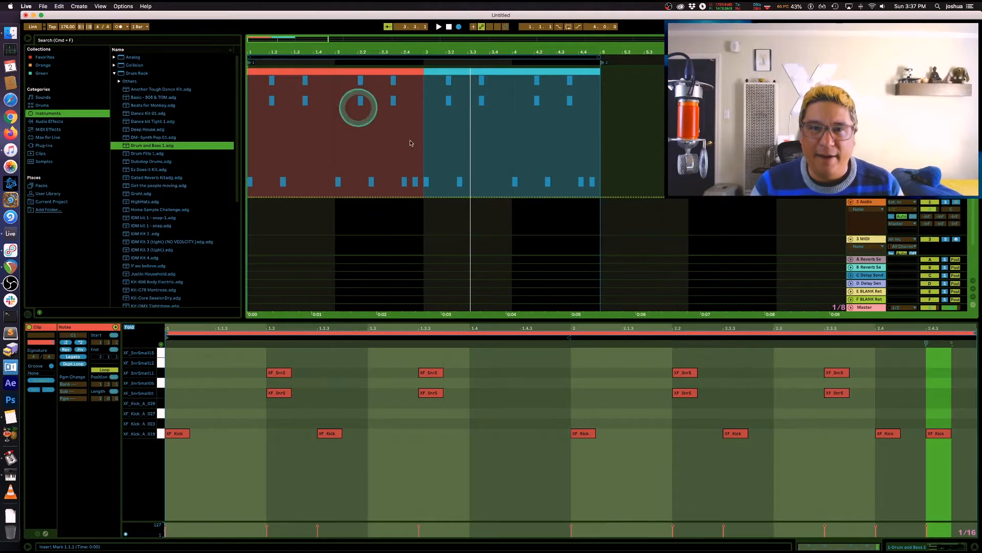
left_click(425, 200)
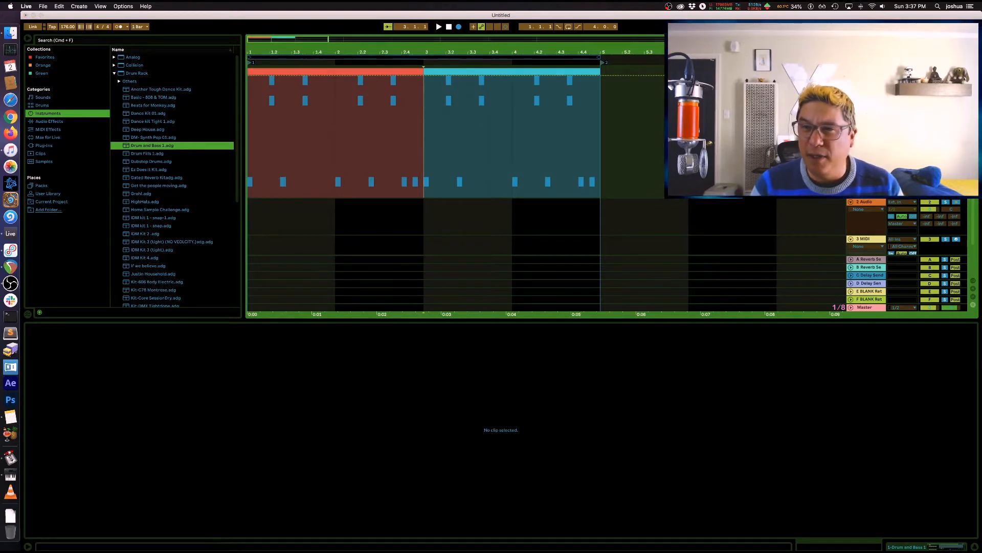
left_click(866, 80)
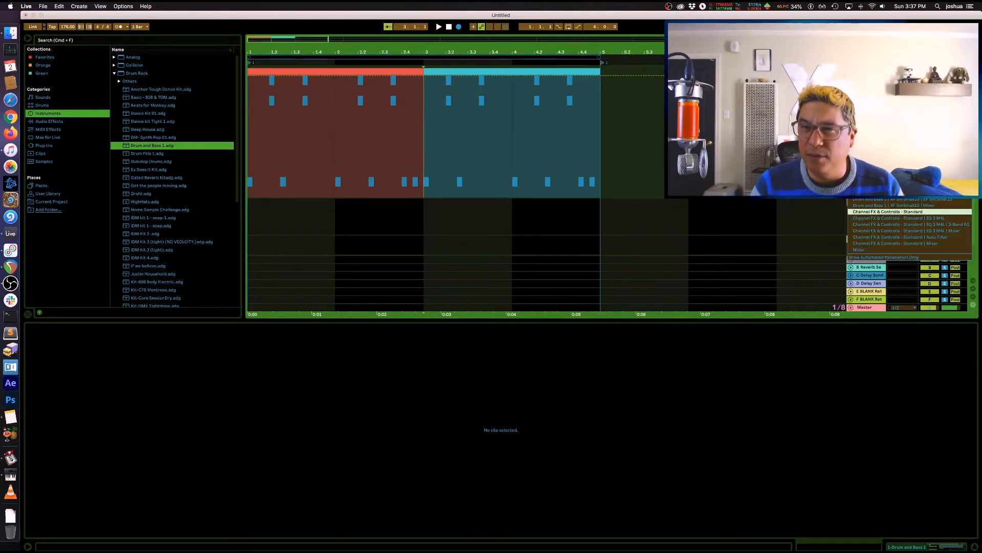
left_click(881, 244)
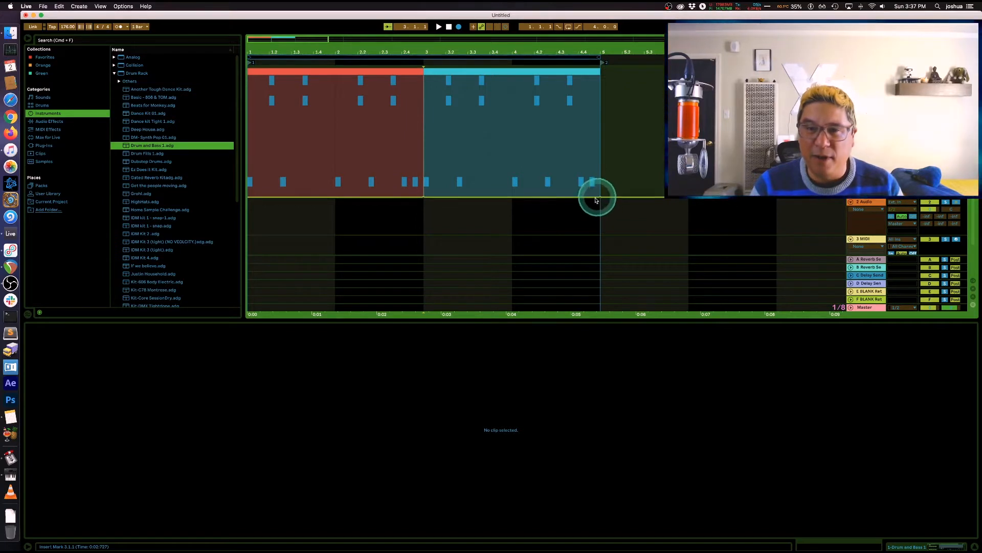
left_click_drag(583, 199, 583, 126)
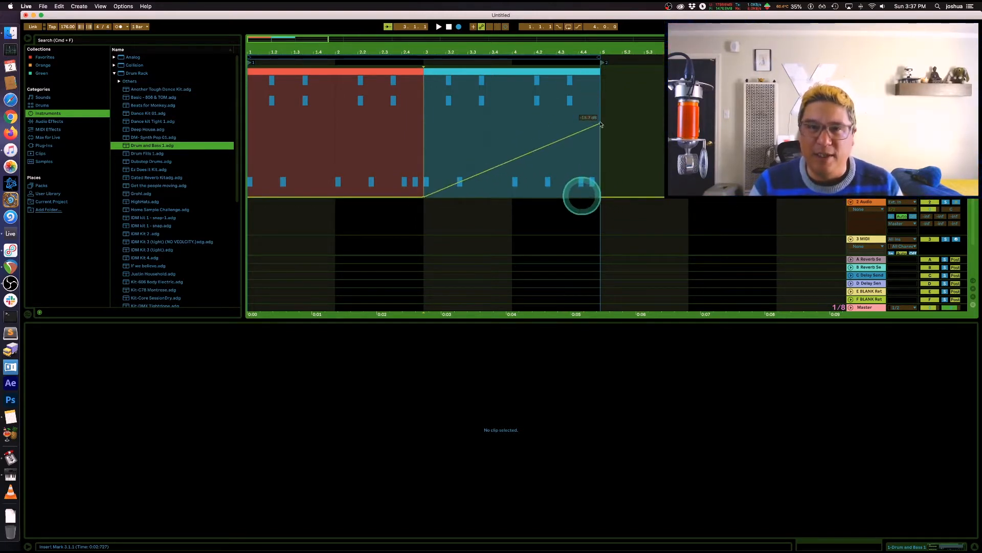
- Play the arrangement from the start and bend the send ramp into a curve that rises slowly at first and steeply at the end
key("Home")
key("space")
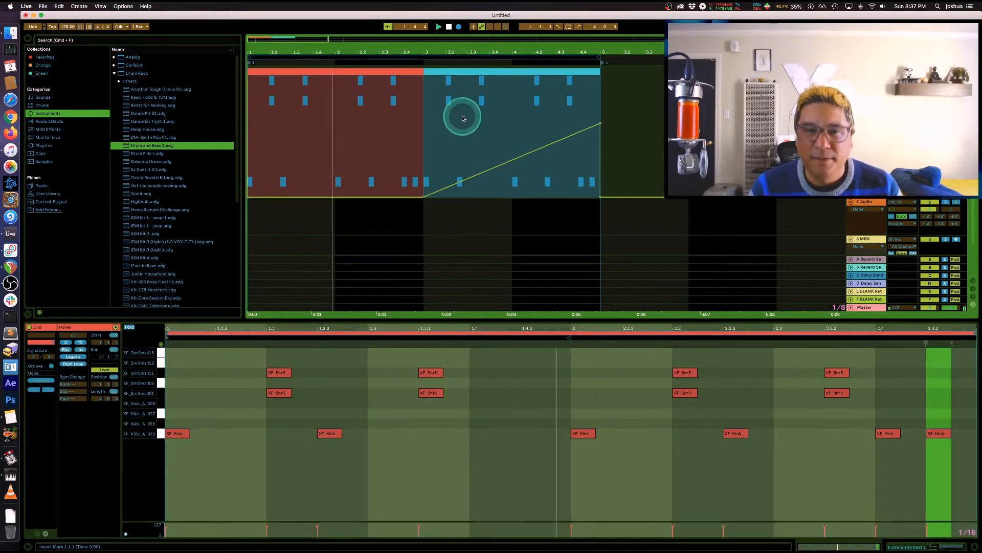
left_click_drag(535, 148, 550, 161)
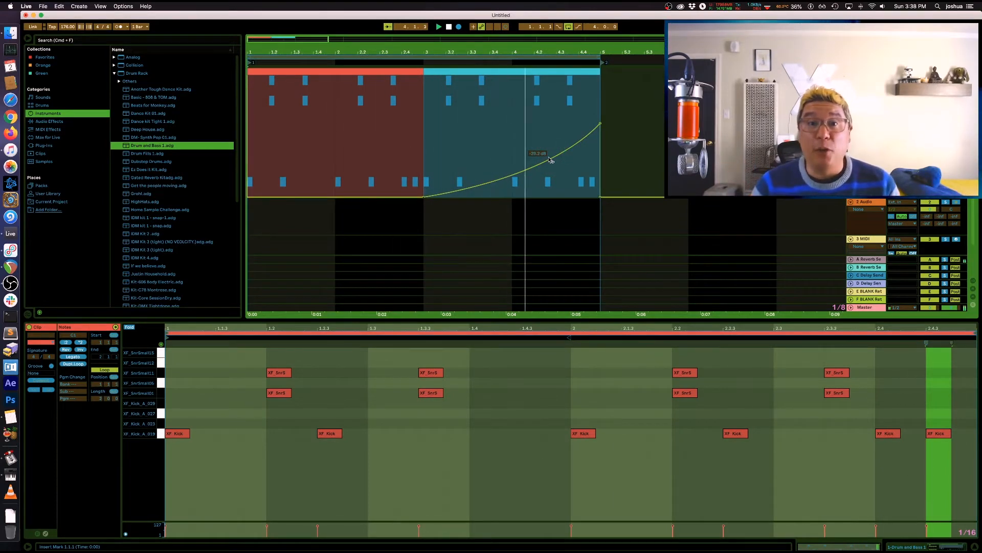
left_click_drag(551, 160, 552, 159)
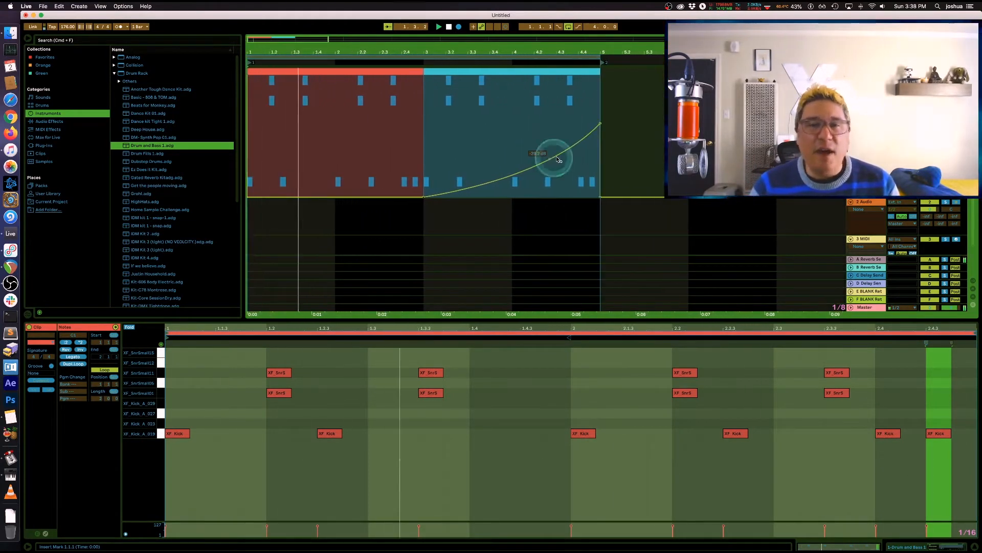
key("space")
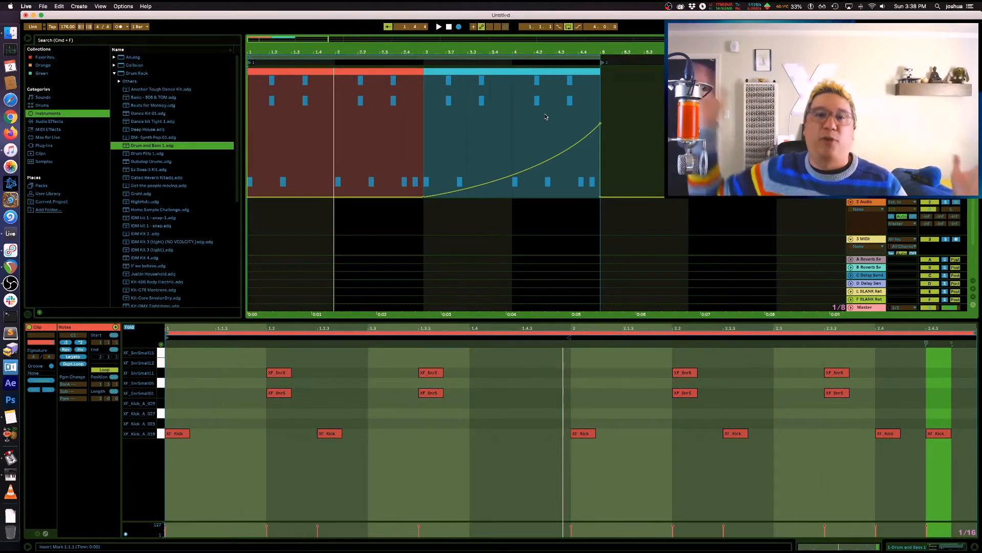
- Show the turquoise clip's envelopes in Session view and choose Mixer with the A-Reverb Send as the envelope parameter
left_click(492, 72)
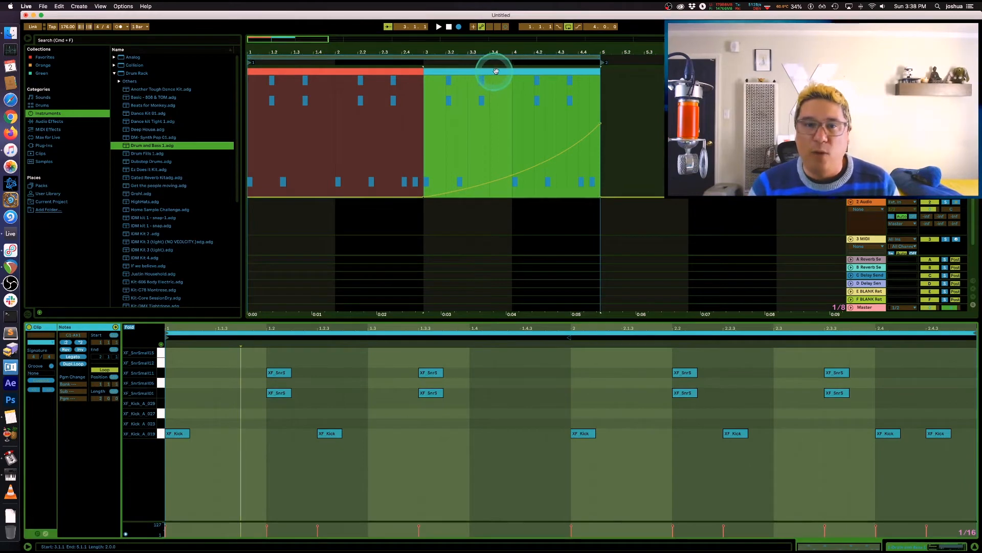
key("Tab")
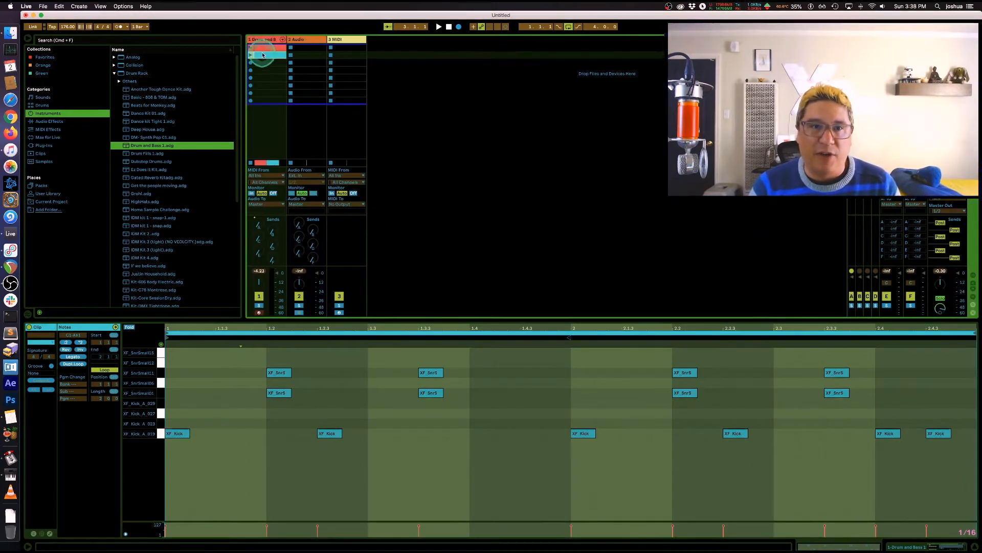
left_click(50, 533)
left_click(151, 343)
left_click(145, 337)
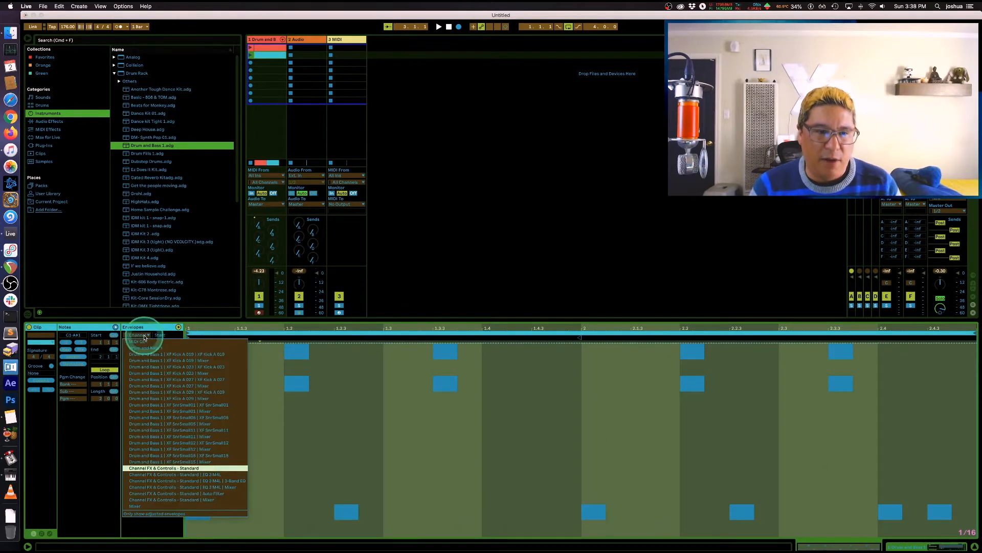
left_click(150, 506)
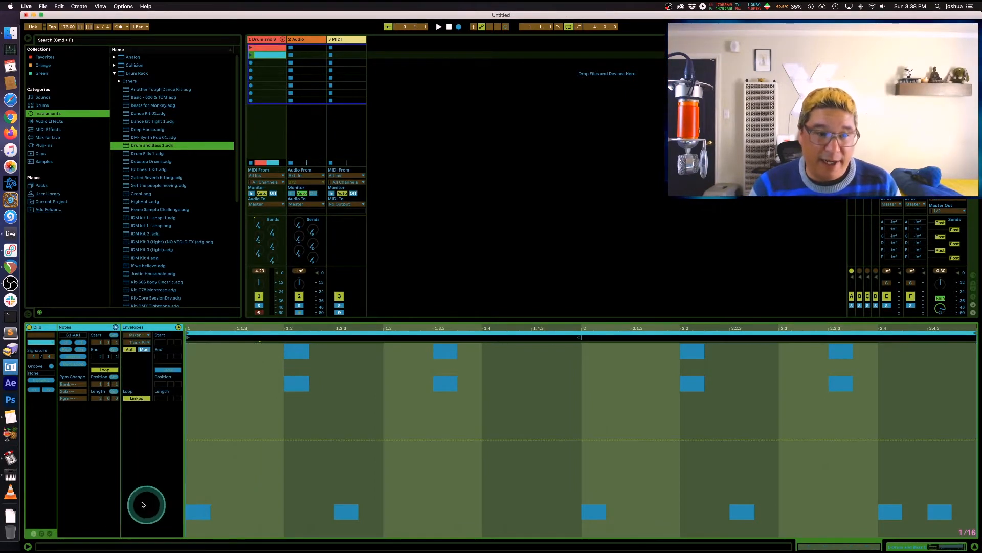
left_click(146, 342)
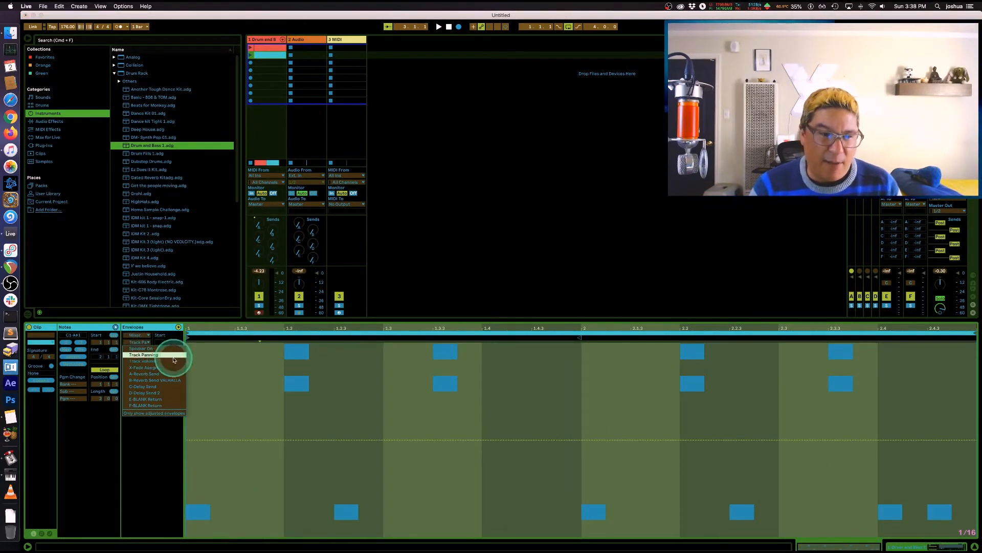
left_click(163, 374)
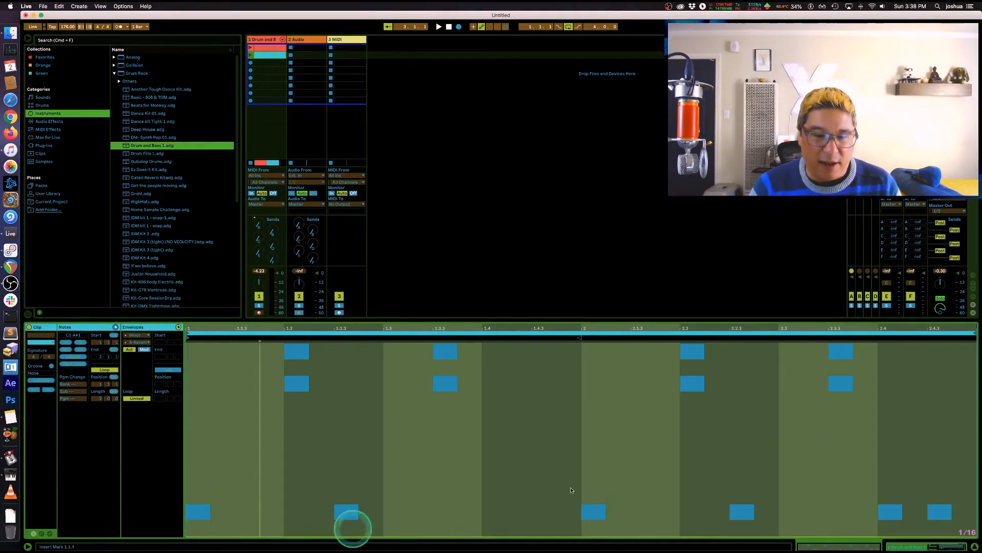
- Draw a rising A-Reverb Send envelope from the clip's start to near its end and bend it into an accelerating curve
left_click_drag(977, 536, 952, 359)
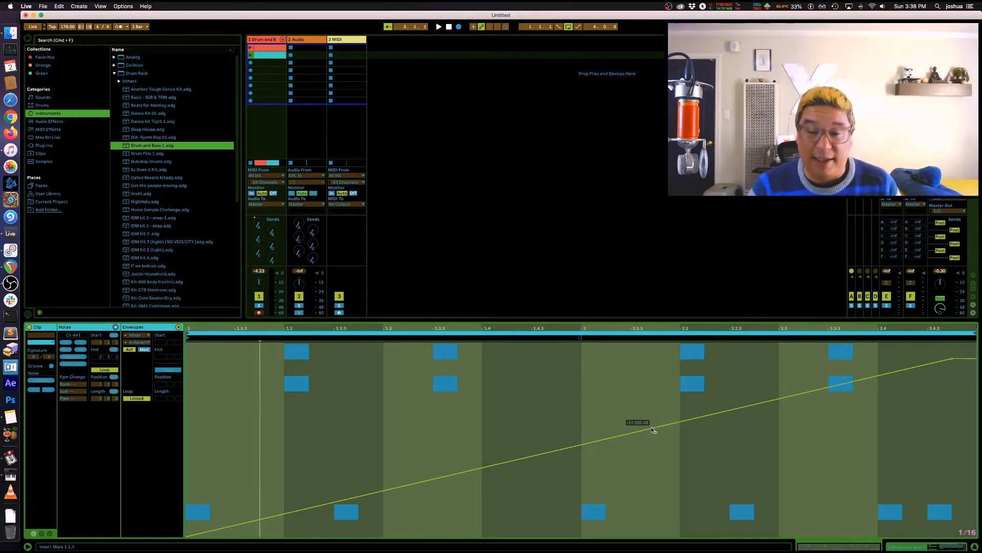
left_click_drag(652, 429, 651, 430)
right_click(615, 390)
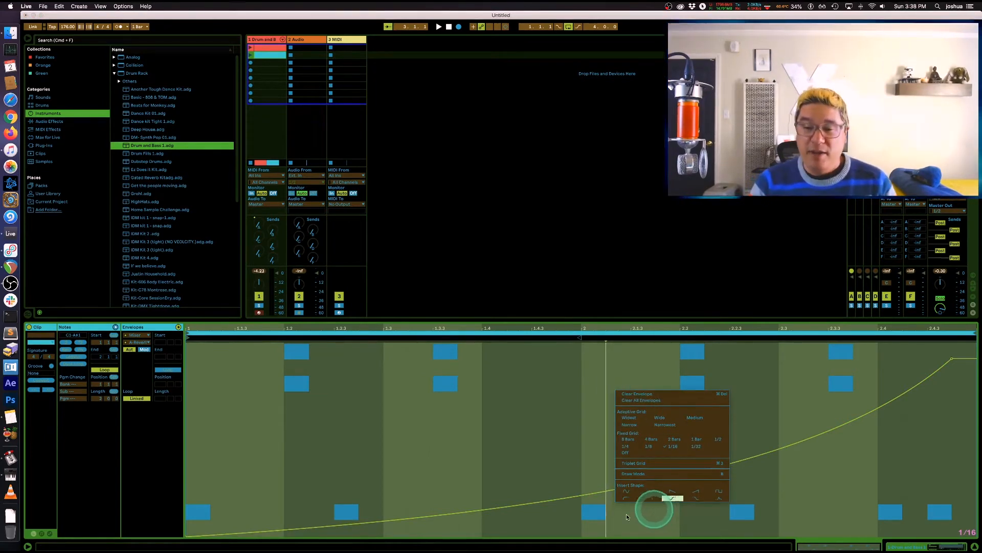
left_click(558, 418)
left_click_drag(683, 477, 680, 474)
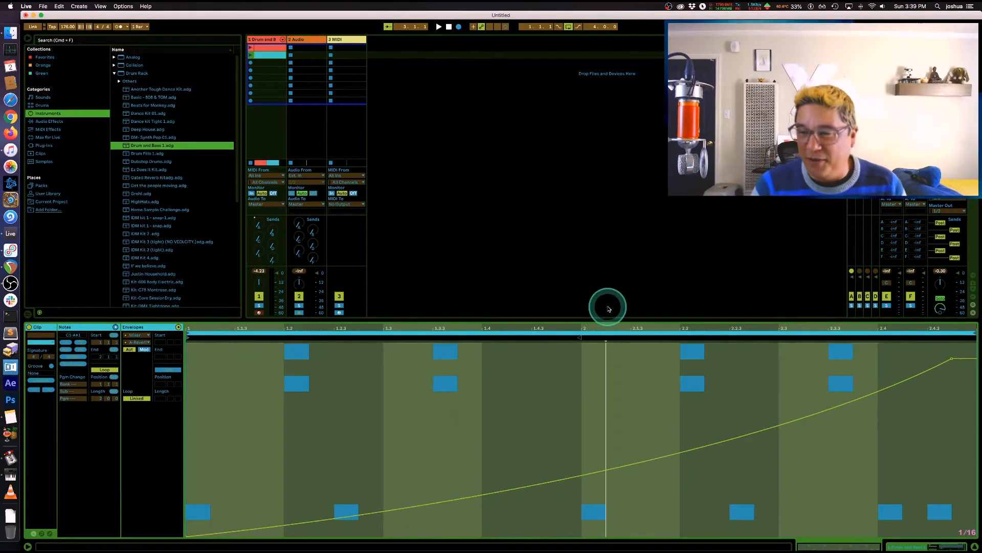
- Replace the turquoise Arrangement clip at bar 3 with the turquoise Session clip that contains the reverb send envelope
key("Tab")
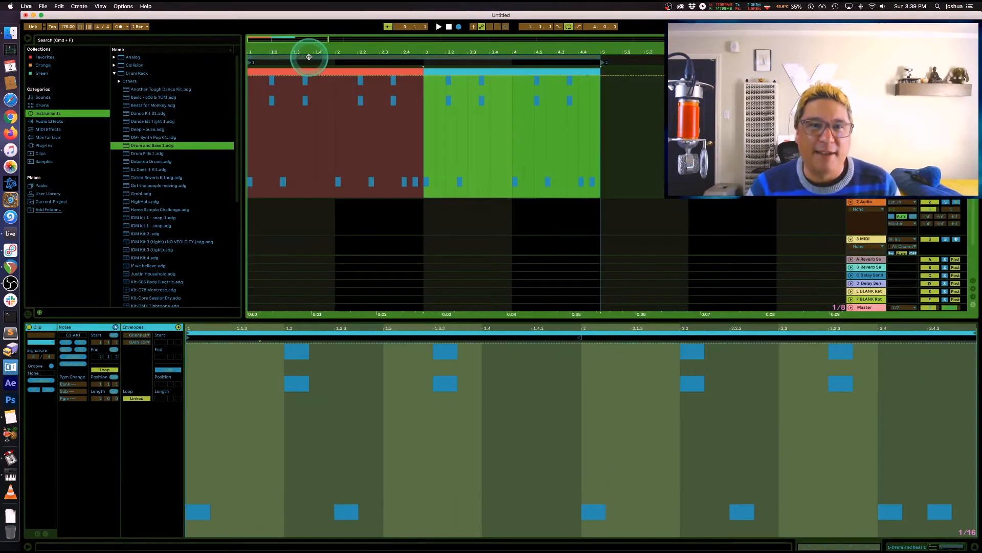
key("Delete")
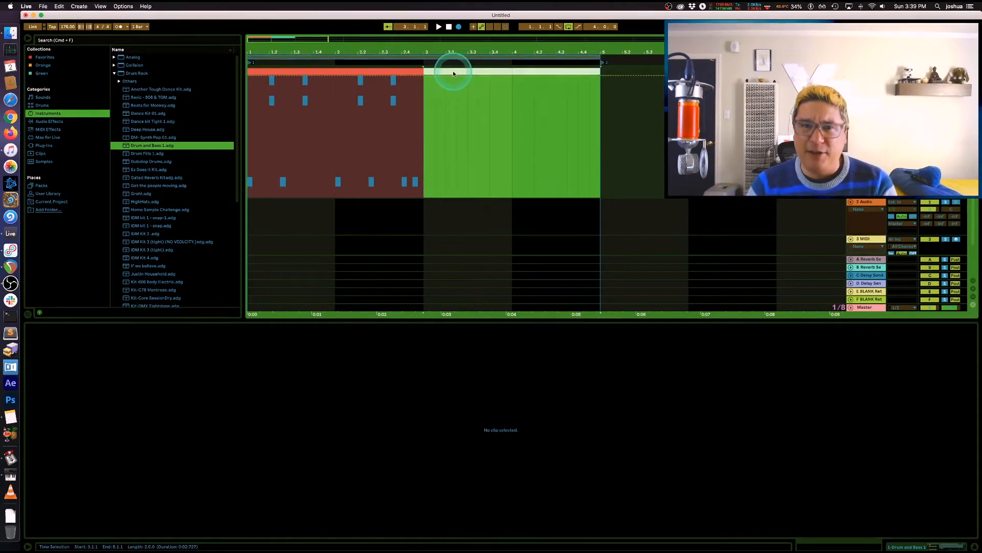
key("Tab")
left_click_drag(270, 54, 422, 82)
key("Tab")
- Play the arrangement from the start and display the A-Reverb Send automation on the drum track
key("space")
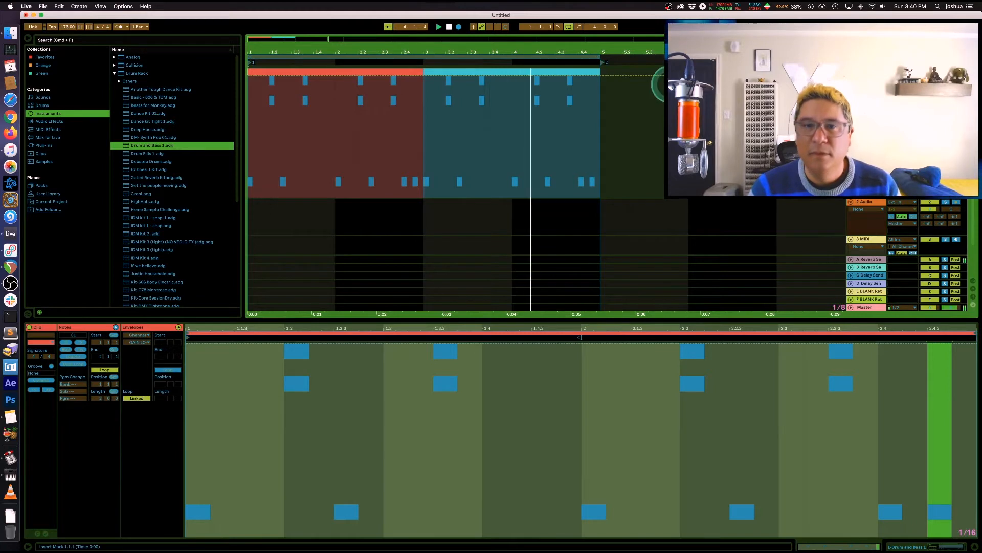
key("space")
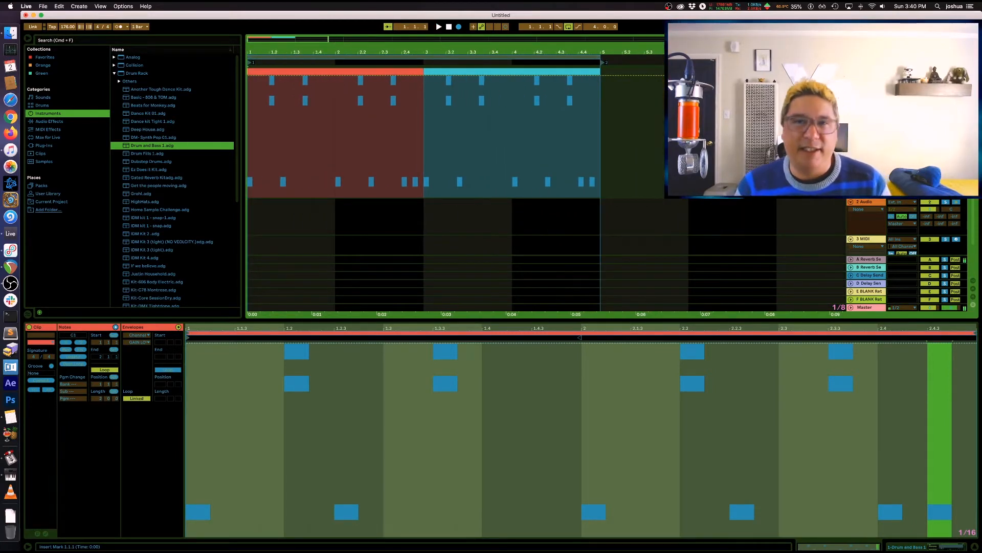
left_click(868, 79)
left_click(866, 248)
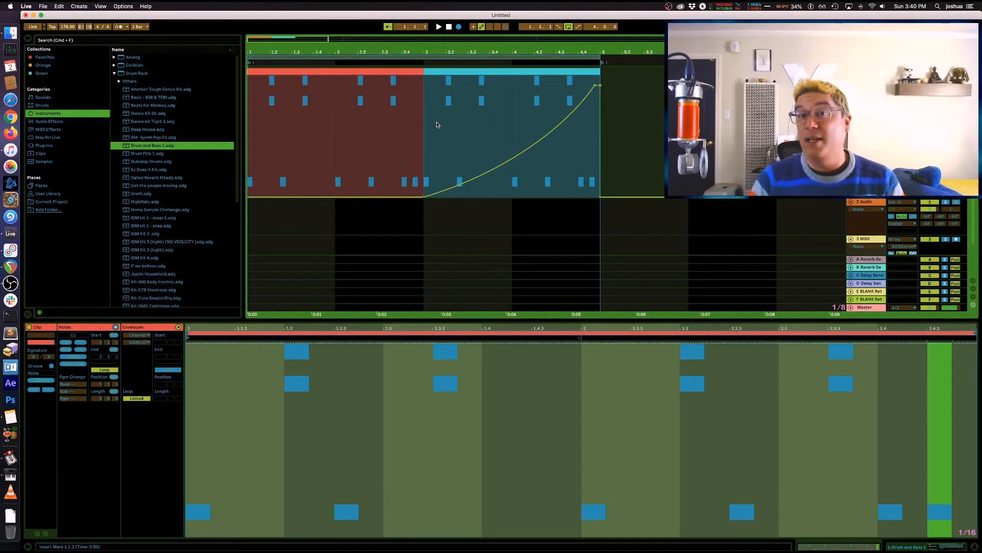
- Play the arrangement from the start again and delete the turquoise clip together with its reverb send automation
left_click(552, 70)
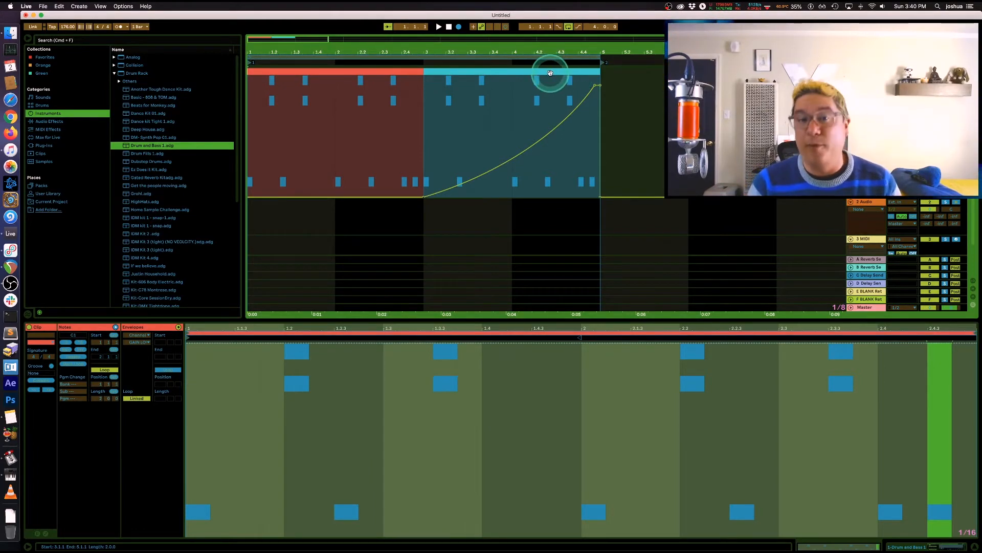
left_click(550, 72)
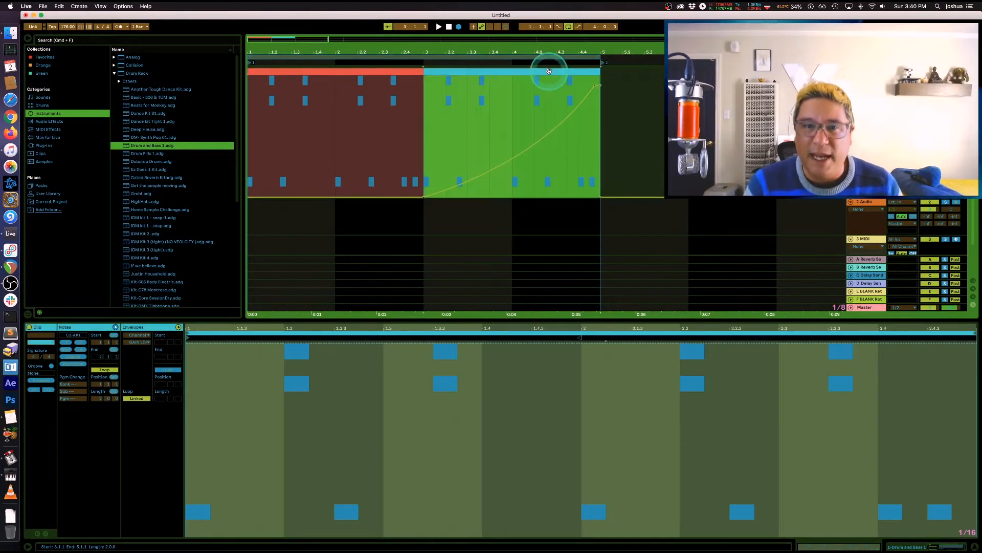
key("Home")
key("space")
left_click(527, 71)
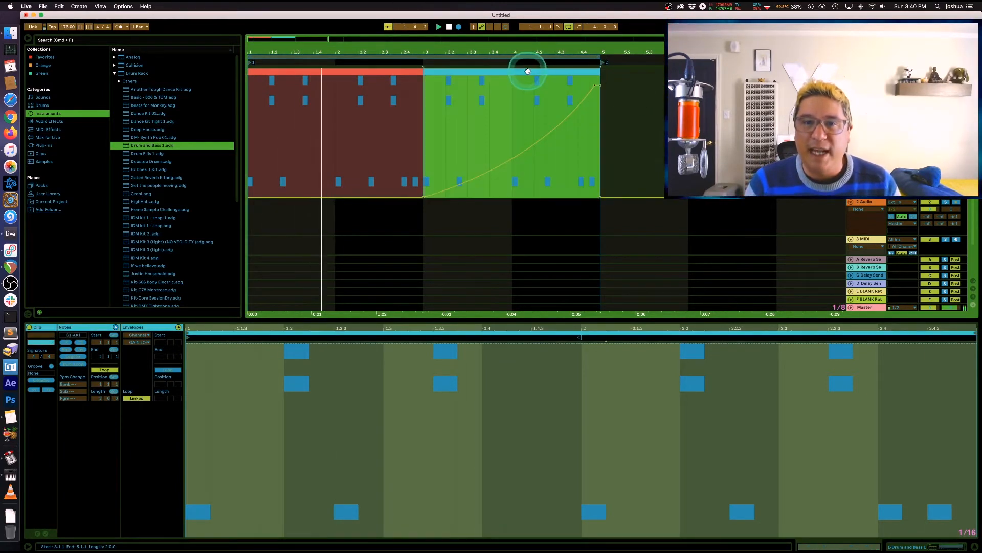
key("Delete")
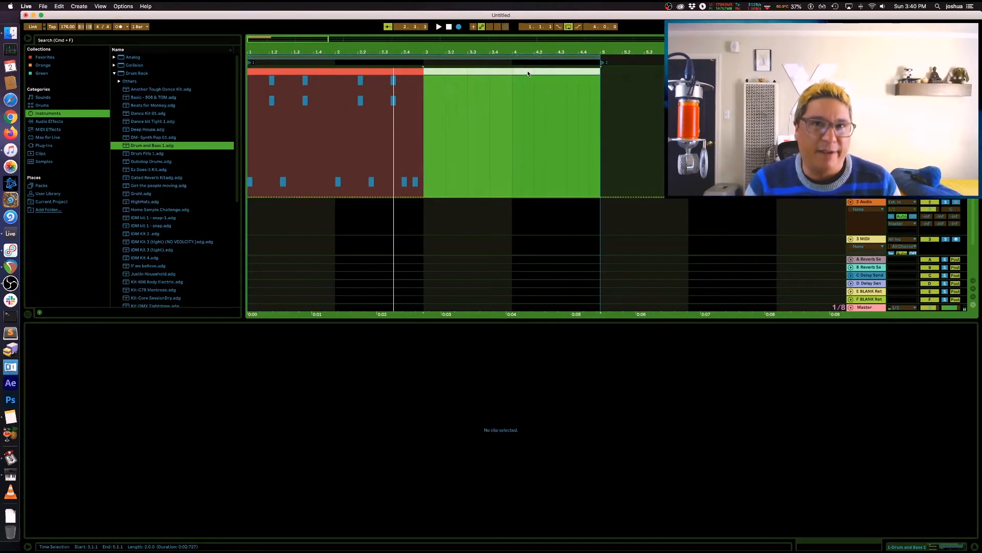
- Return to Session view and search the Samples category for "atmos"
key("Tab")
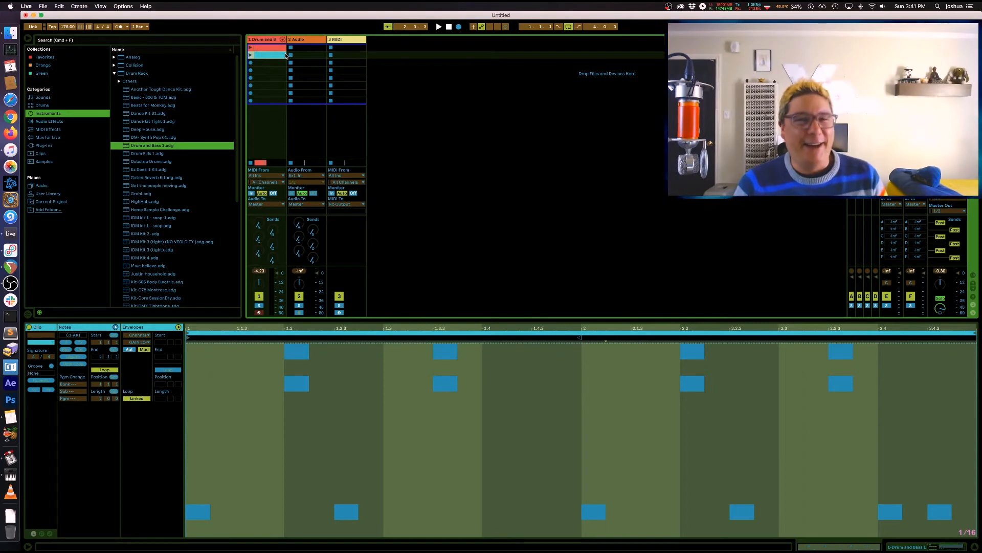
left_click(318, 50)
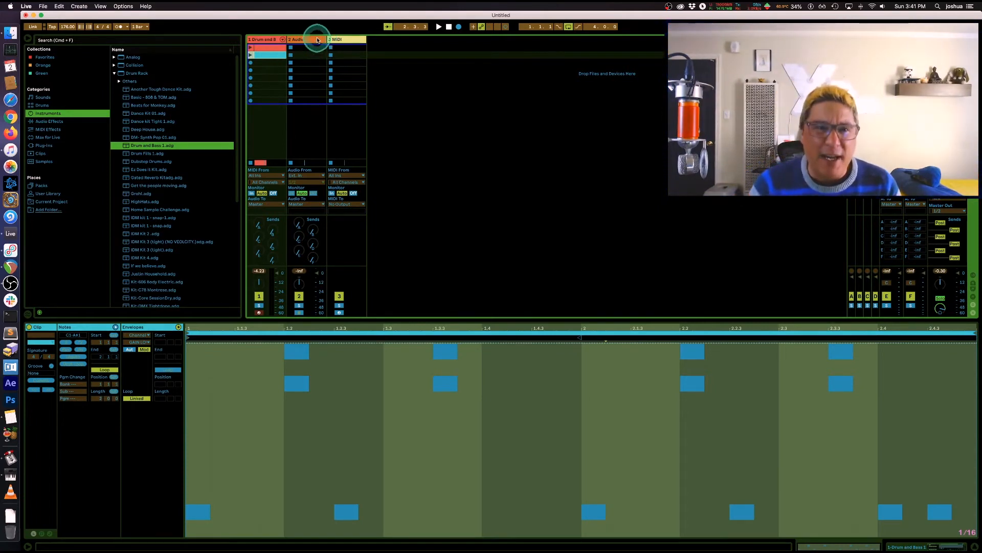
left_click(318, 39)
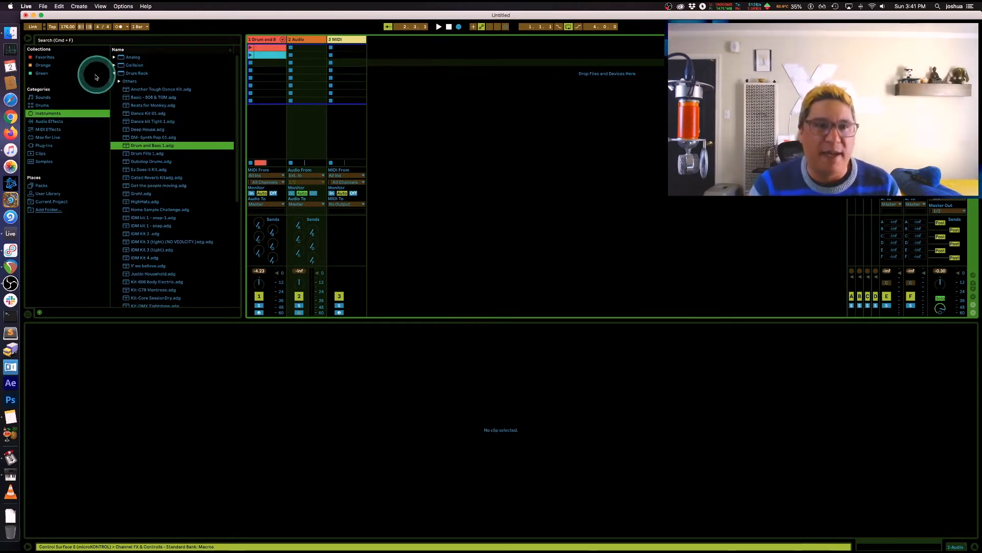
left_click(112, 74)
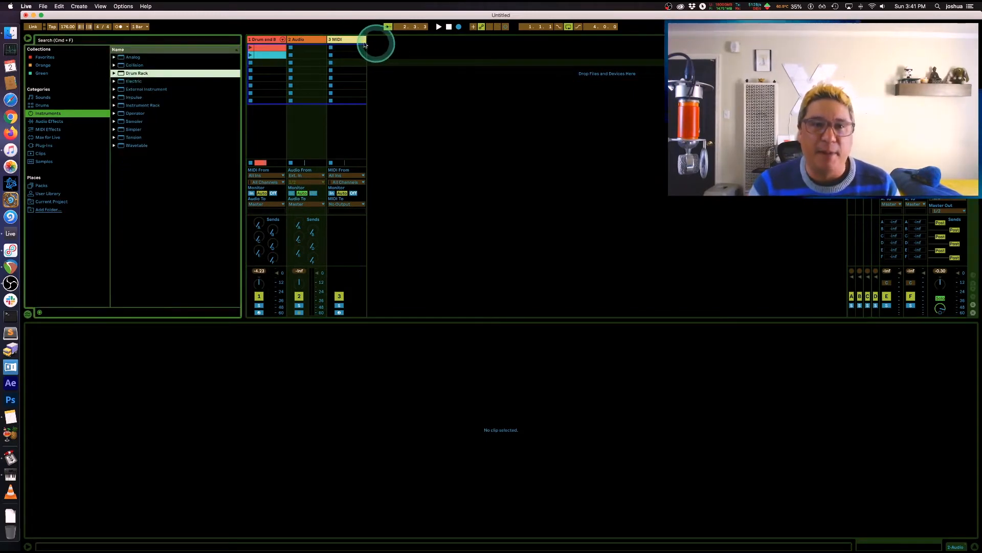
left_click(48, 40)
type("almos")
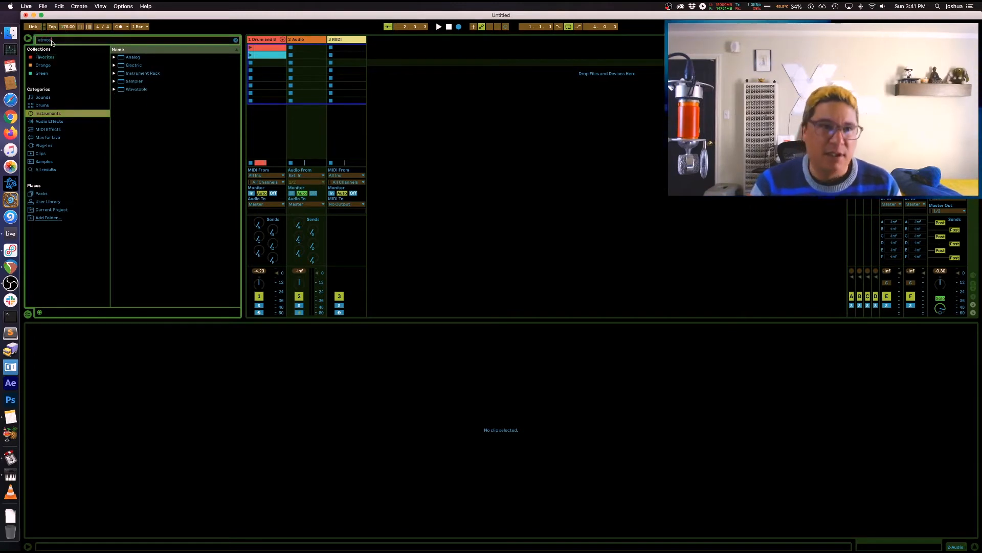
left_click(45, 162)
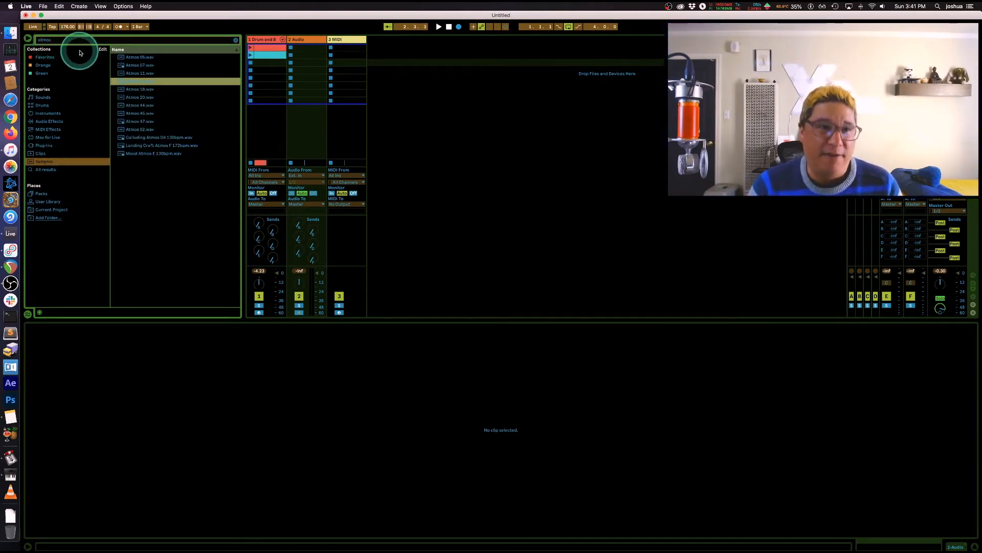
- Audition the first Atmos samples and load Atmos 07.wav into the first clip slot of the audio track
left_click(148, 58)
left_click(141, 66)
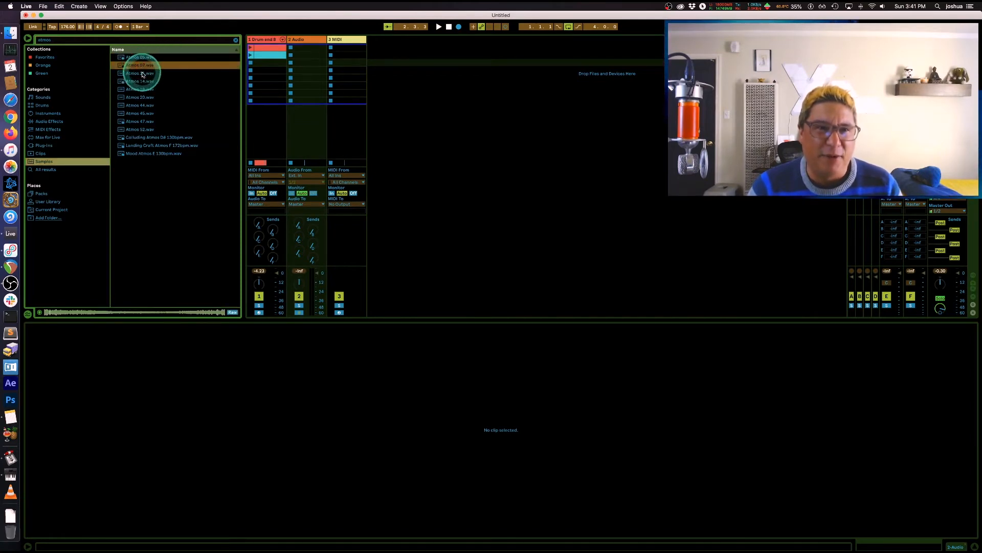
left_click_drag(131, 69, 302, 51)
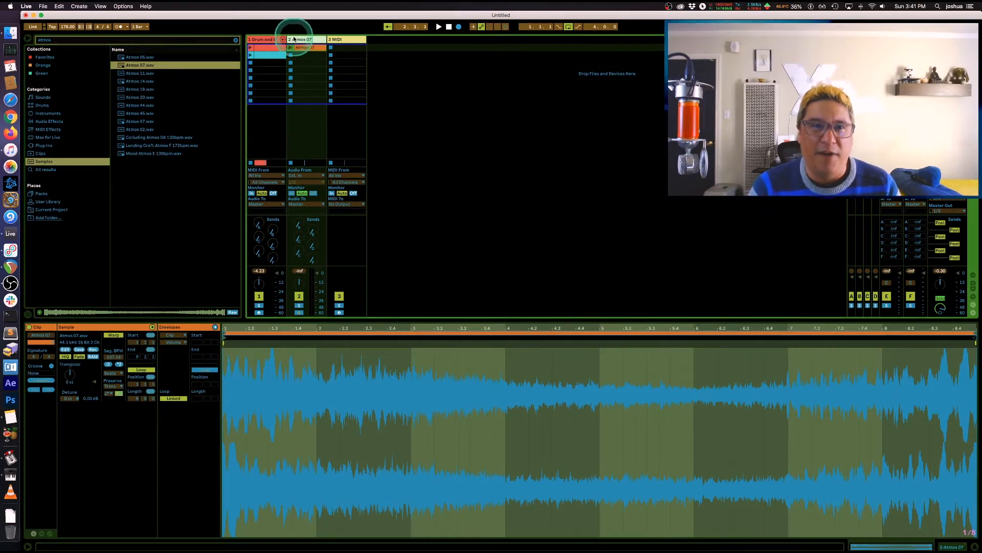
- Search the Max for Live devices for "LFO" and add the LFO audio effect to the Atmos 07 track
left_click(132, 40)
key("super+a")
type("LFO")
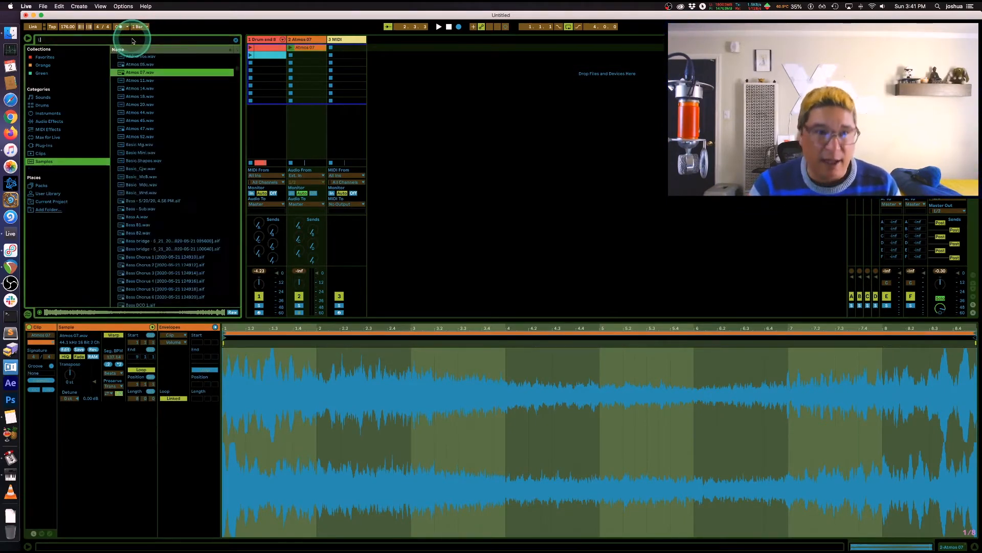
left_click(46, 137)
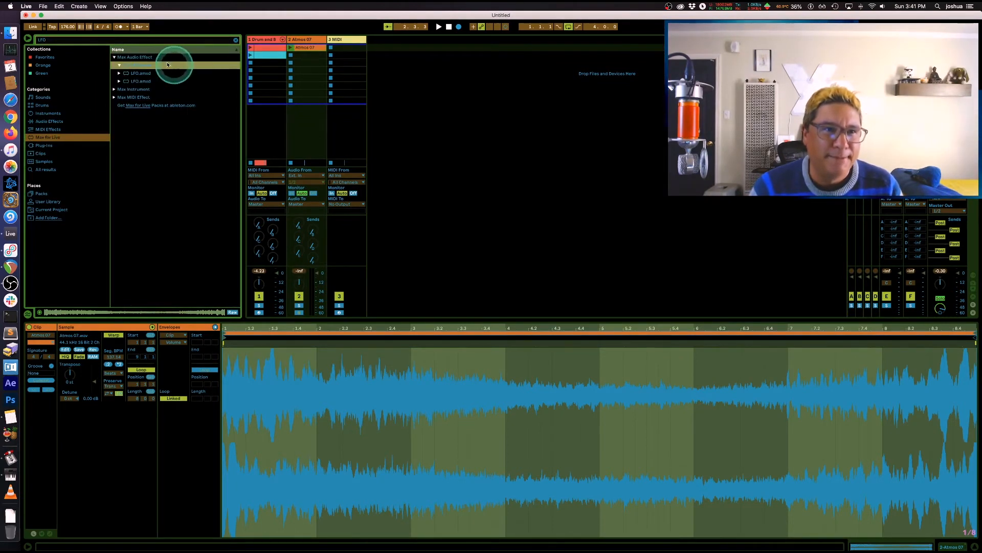
left_click(129, 66)
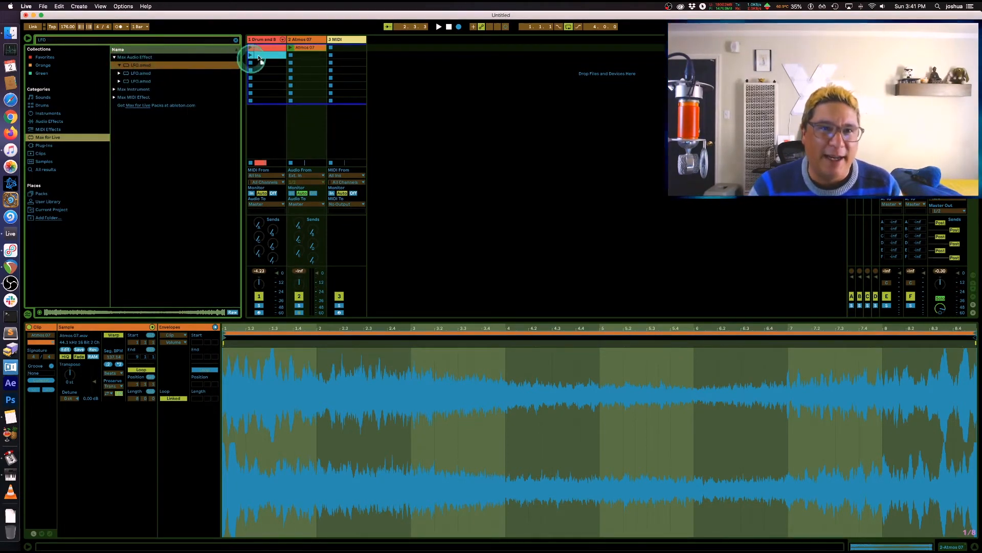
left_click(304, 40)
left_click_drag(305, 41, 305, 41)
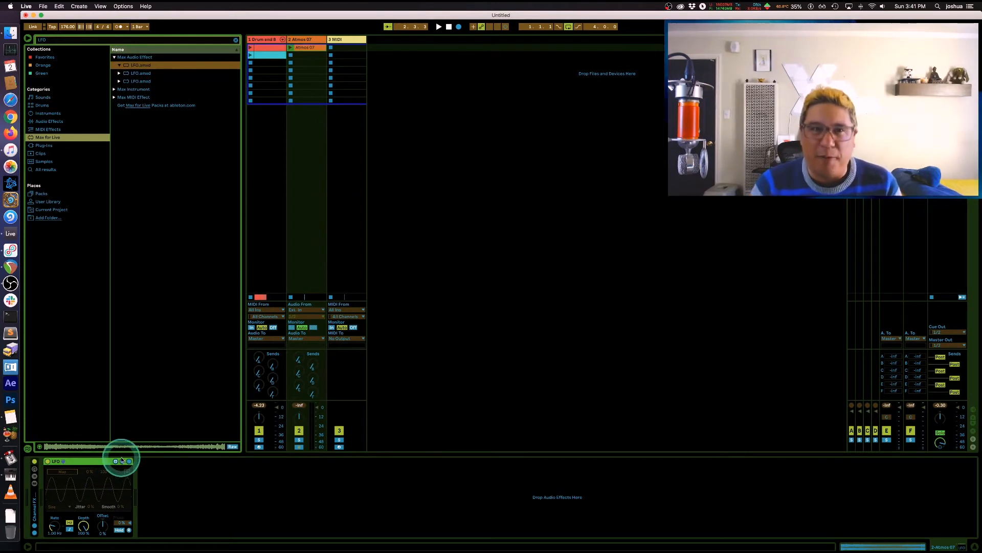
- Map the LFO's first mapping slot to the Atmos 07 track's panning and launch the Atmos 07 clip
left_click(128, 473)
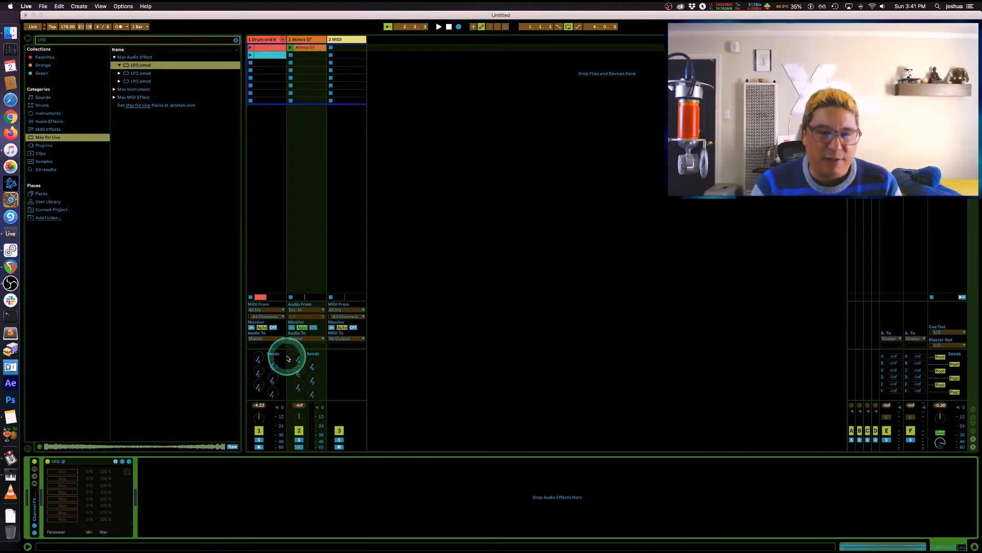
left_click(299, 416)
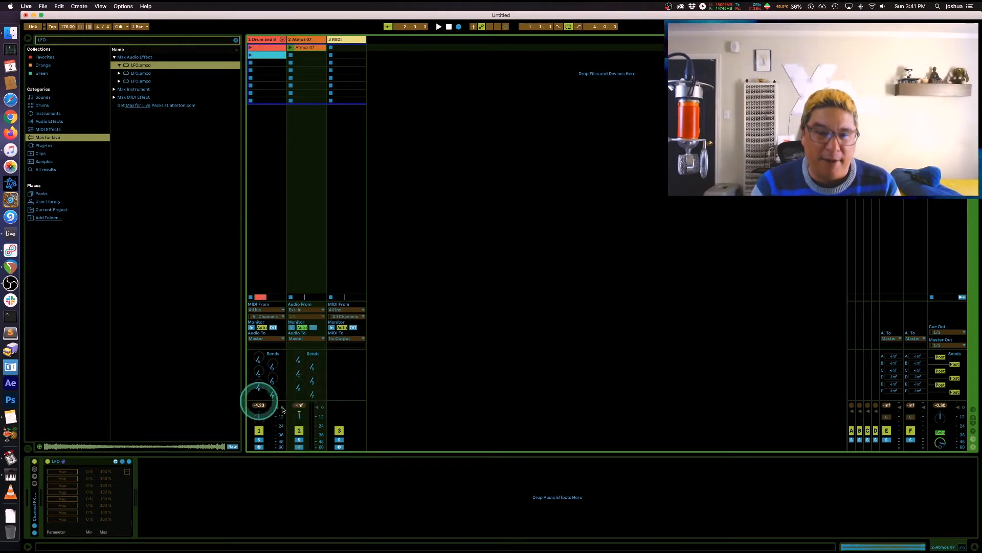
left_click(62, 471)
left_click(316, 423)
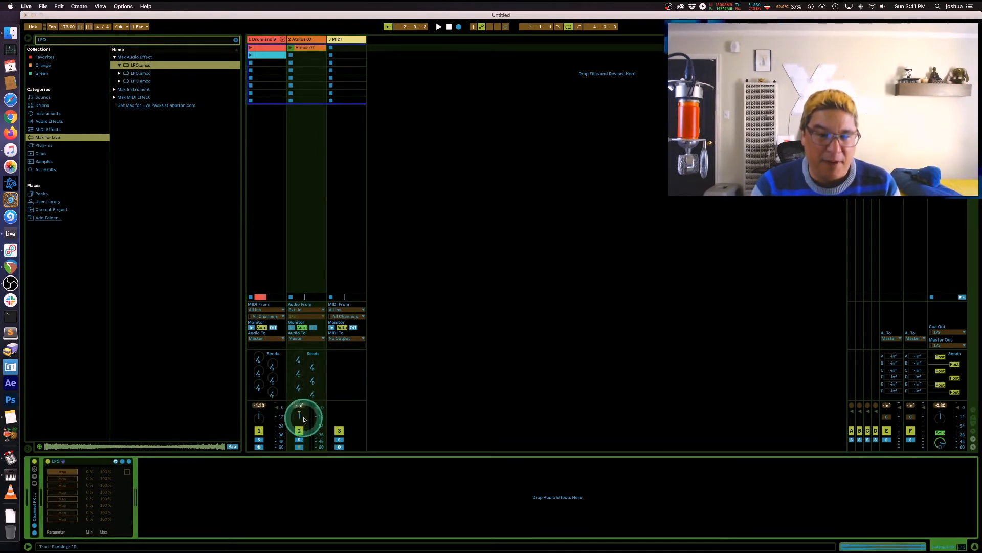
left_click(301, 418)
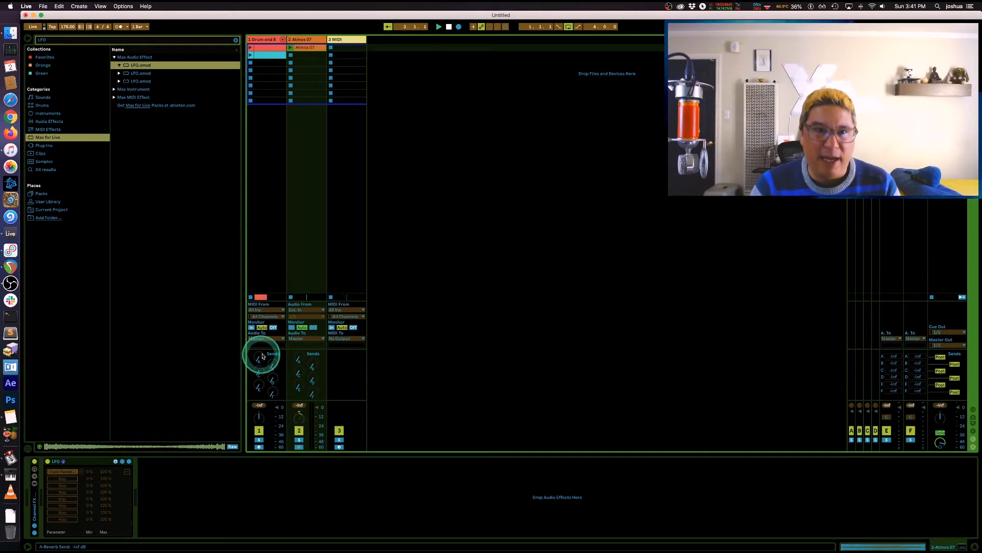
left_click(290, 48)
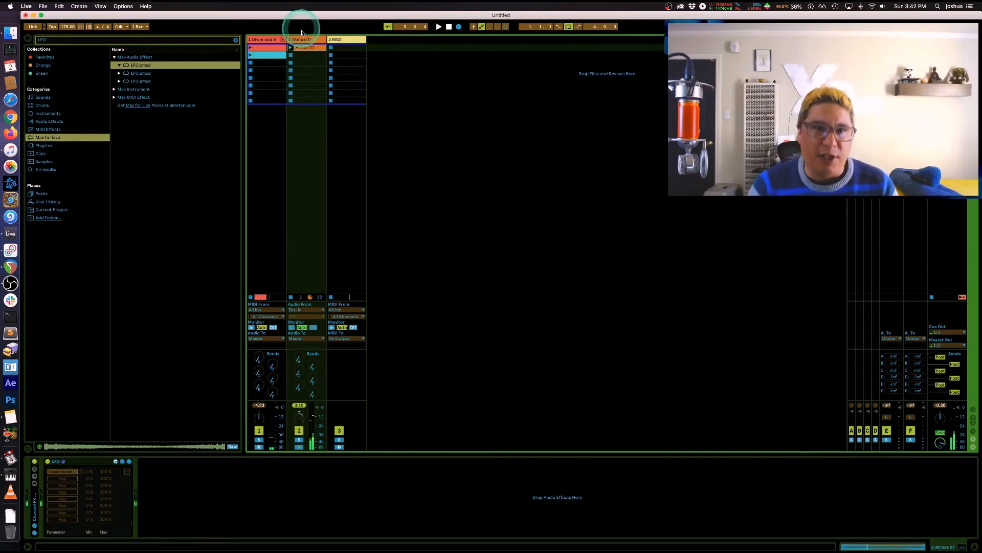
- Review the Atmos 07 clip's details and insert a MIDI track directly after the Atmos 07 track
left_click(306, 50)
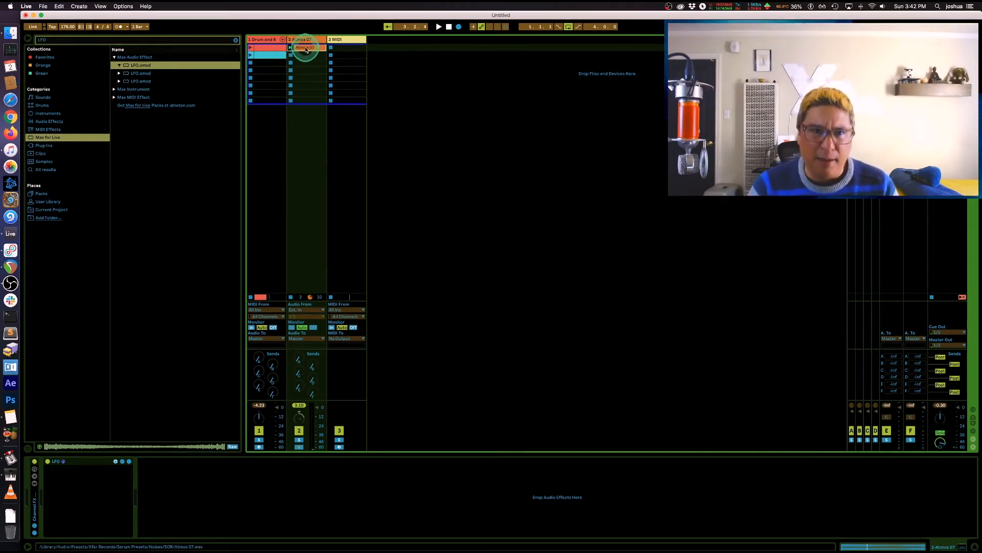
double_click(306, 50)
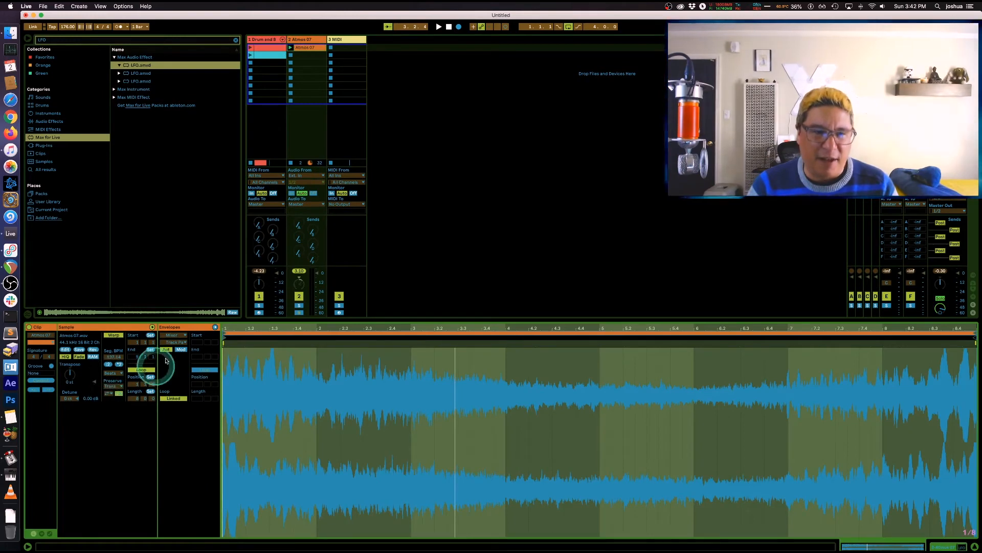
left_click(305, 39)
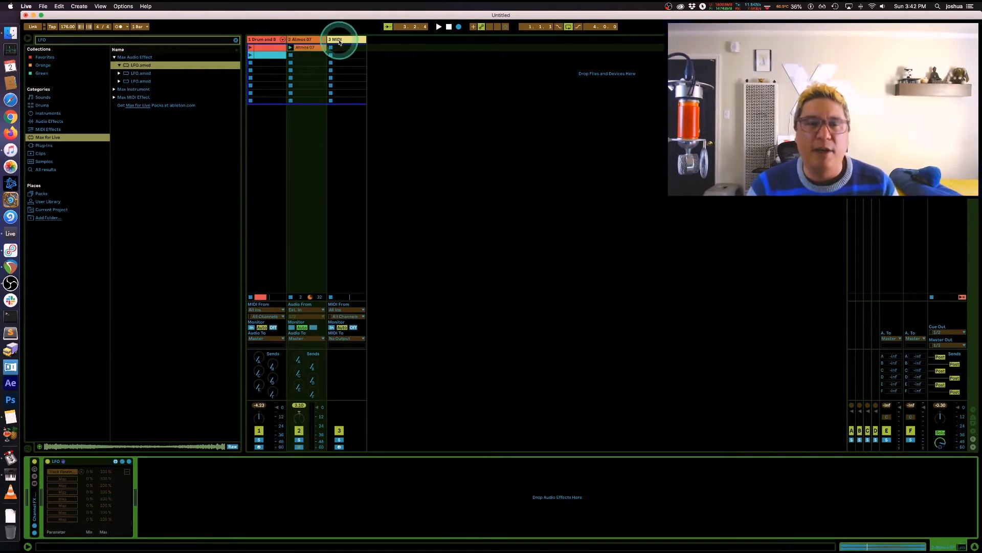
left_click(318, 40)
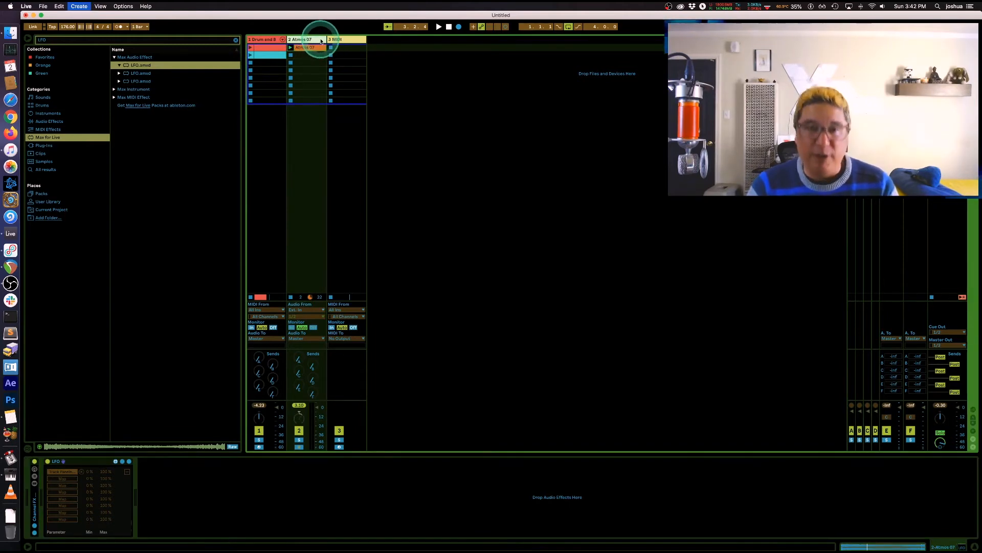
key("super+shift+t")
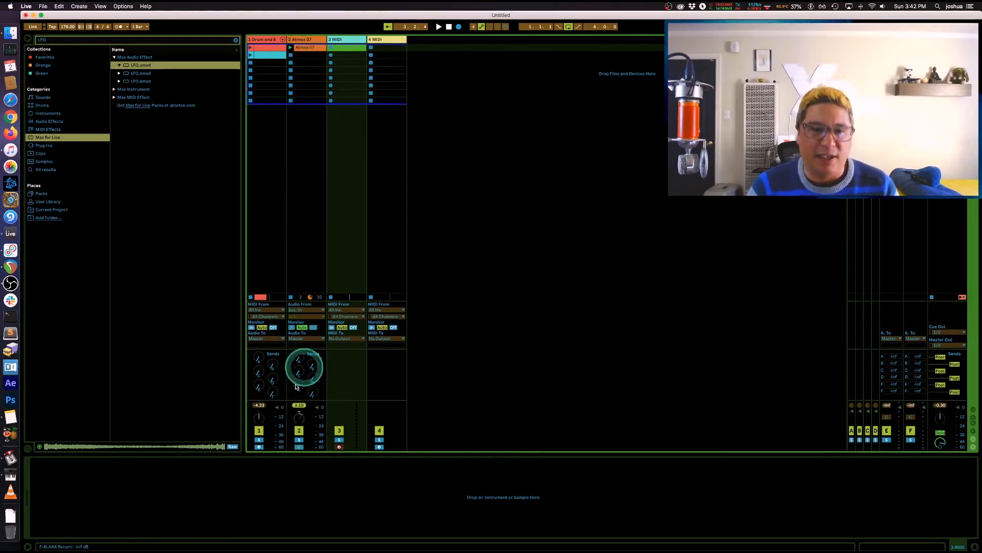
- Turn off the LFO device on the Atmos 07 track and select the 4 MIDI track
left_click(302, 39)
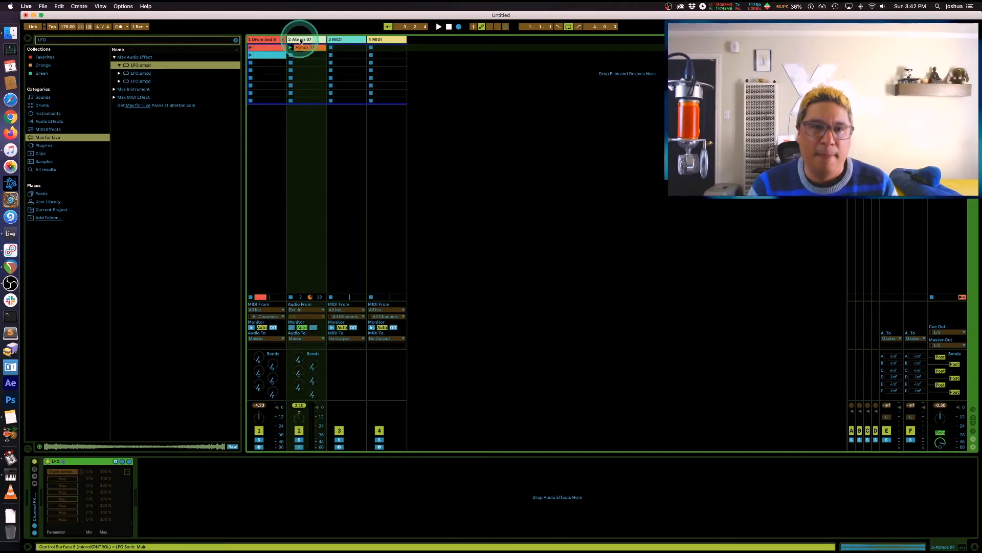
left_click(45, 461)
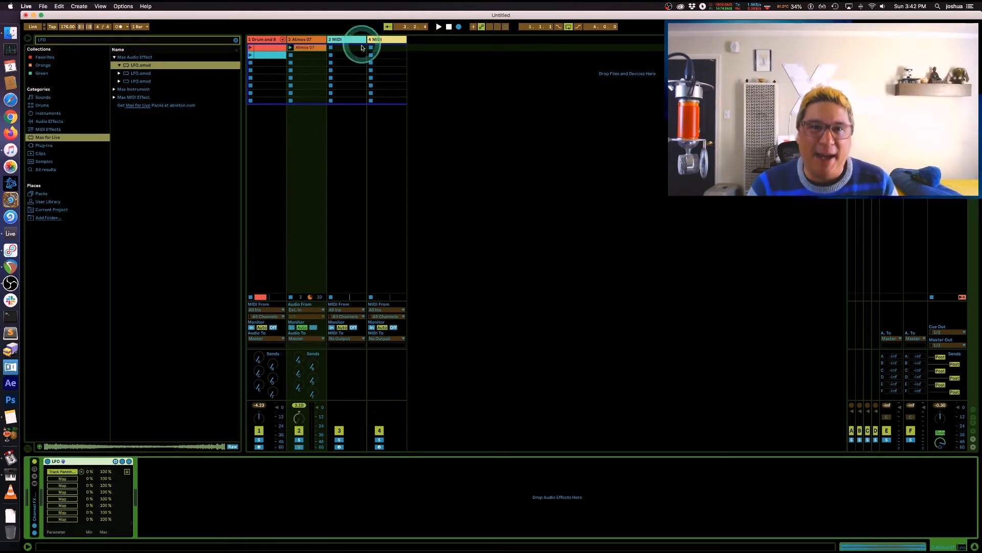
left_click(379, 40)
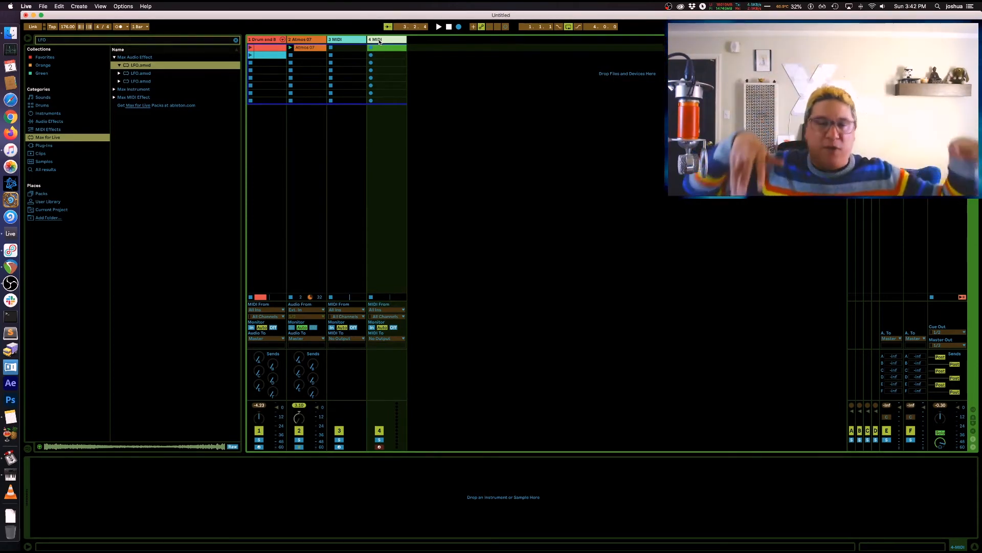
left_click(322, 44)
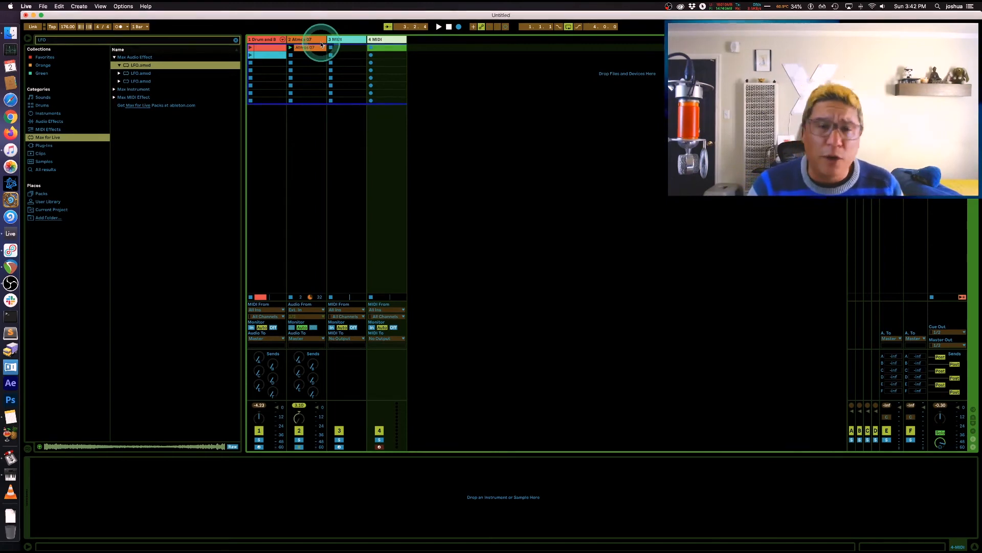
- Find Sampler among the instruments and add it on a new track after the 4 MIDI track
left_click(307, 40)
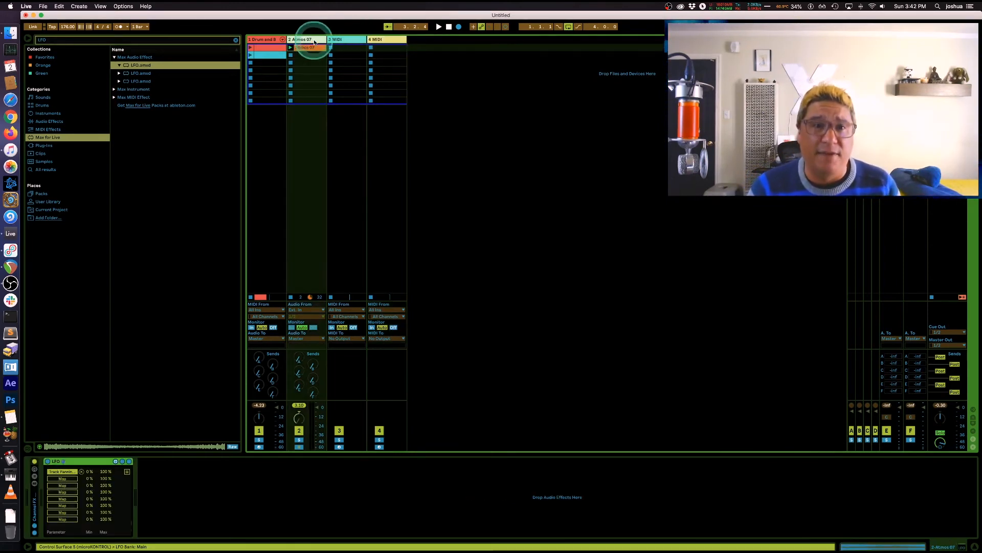
left_click(348, 39)
left_click(381, 40)
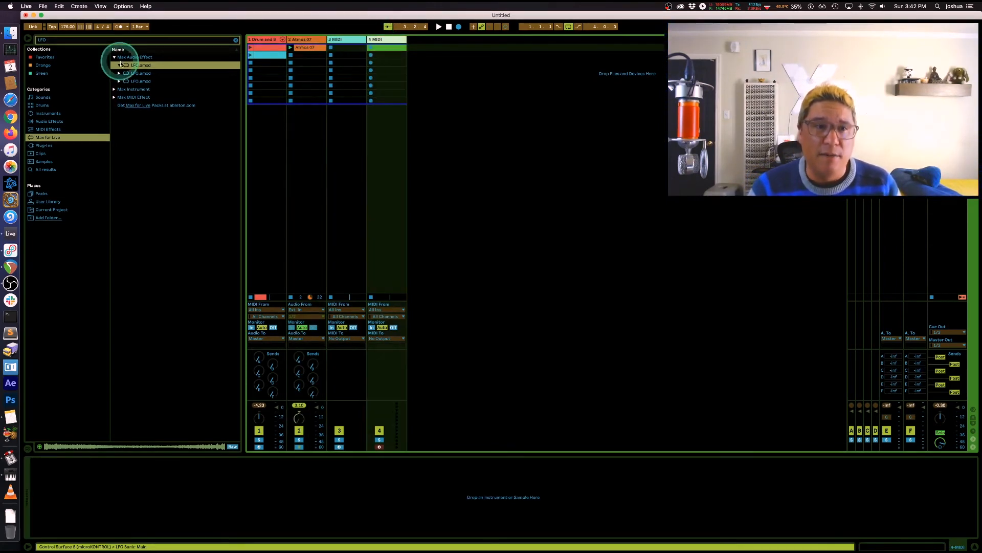
left_click(54, 122)
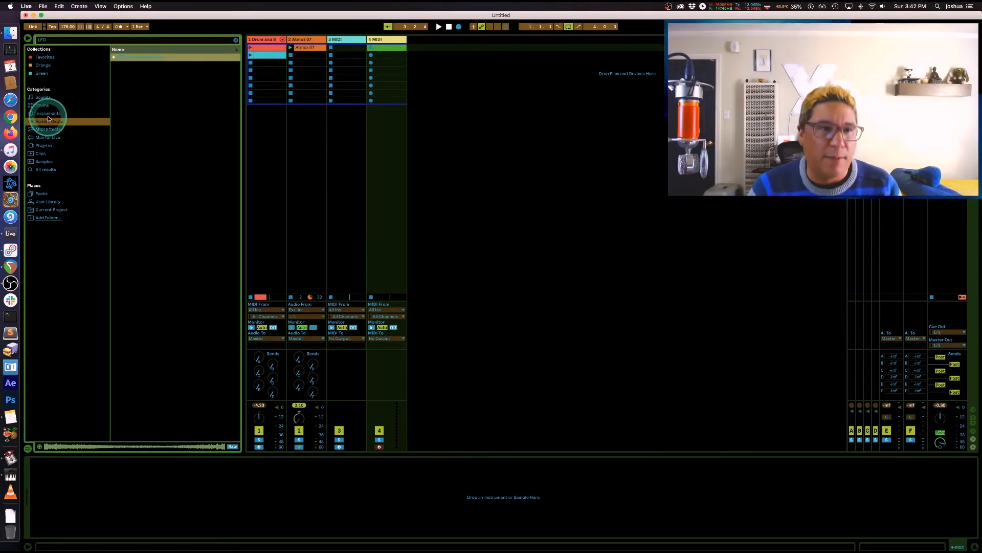
left_click(48, 114)
left_click(134, 82)
left_click_drag(127, 73, 453, 76)
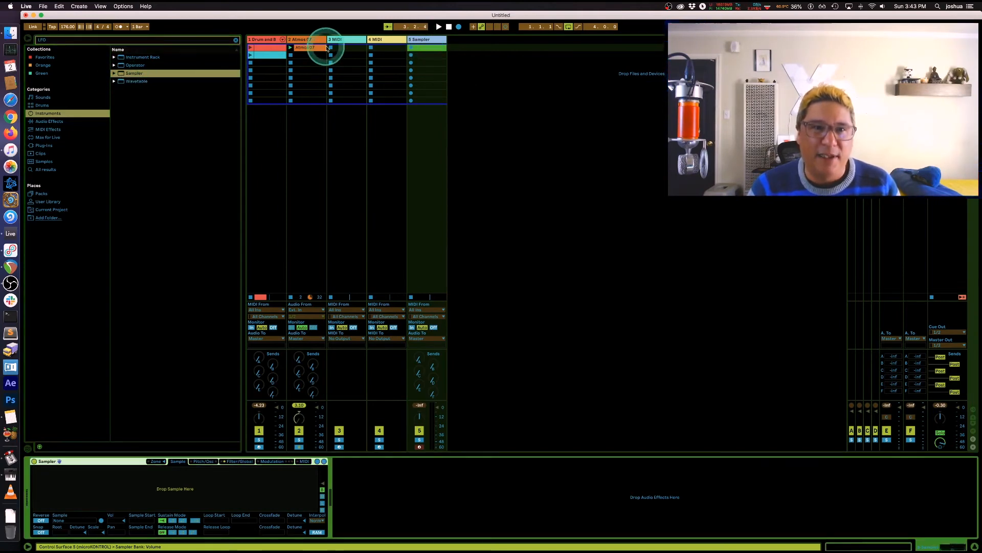
- Load the Atmos 07 clip's sample from the audio track into Sampler on track 5
left_click(307, 50)
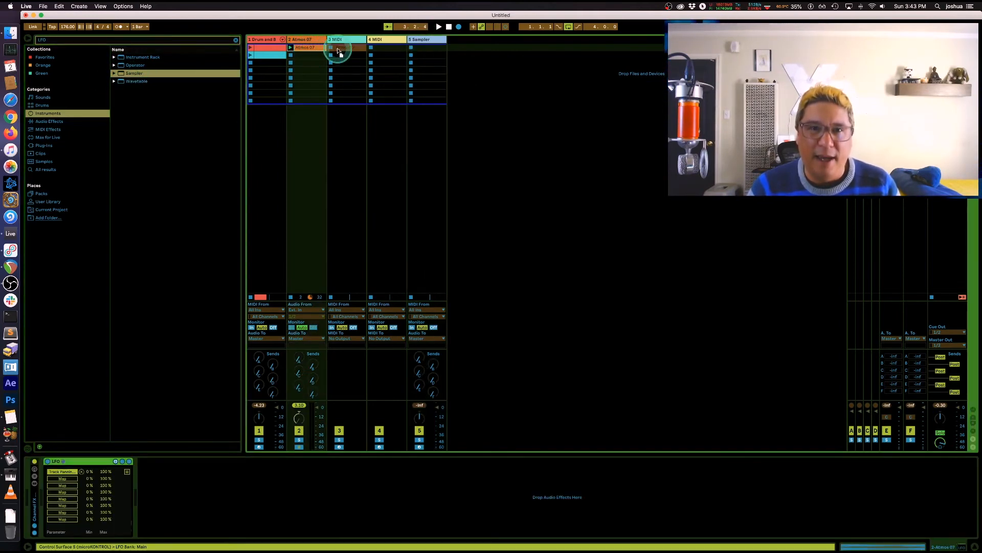
left_click(436, 41)
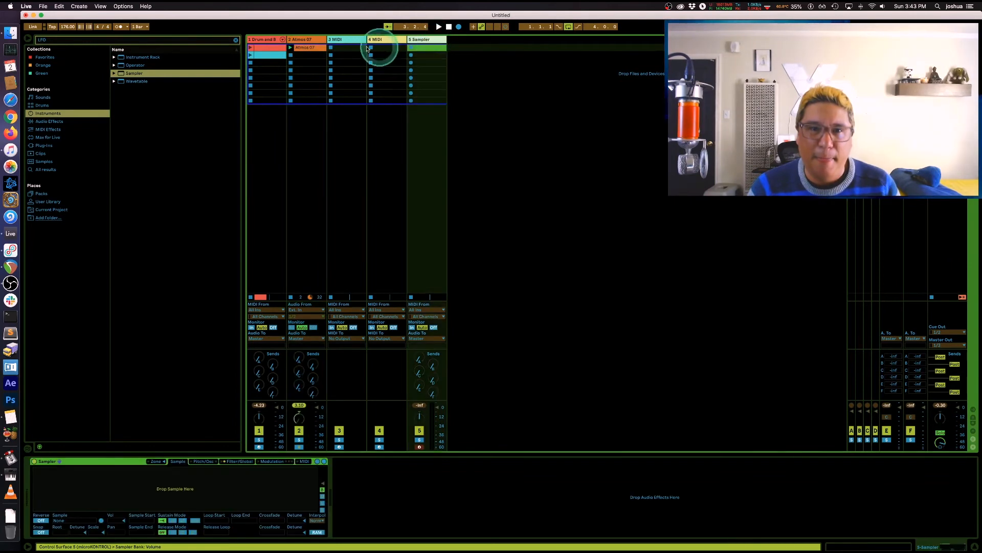
left_click_drag(309, 51, 169, 486)
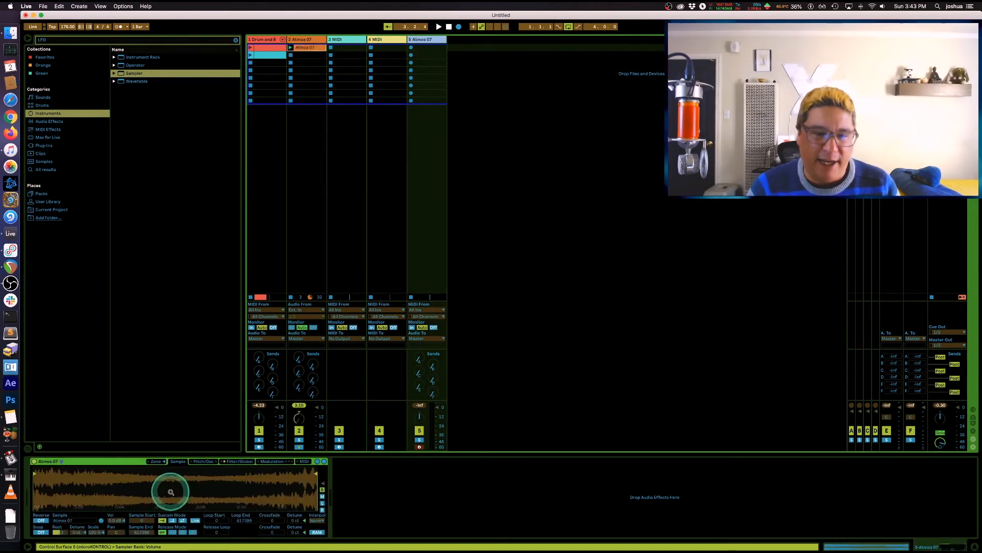
- Move the LFO device from the Atmos 07 audio track to the Sampler track, directly after Sampler
left_click(293, 48)
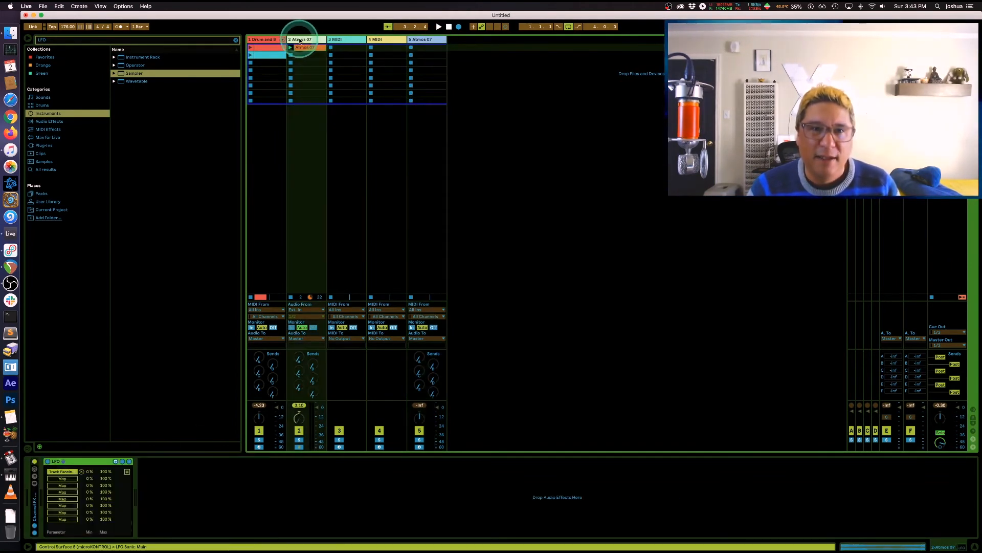
left_click(80, 461)
key("Delete")
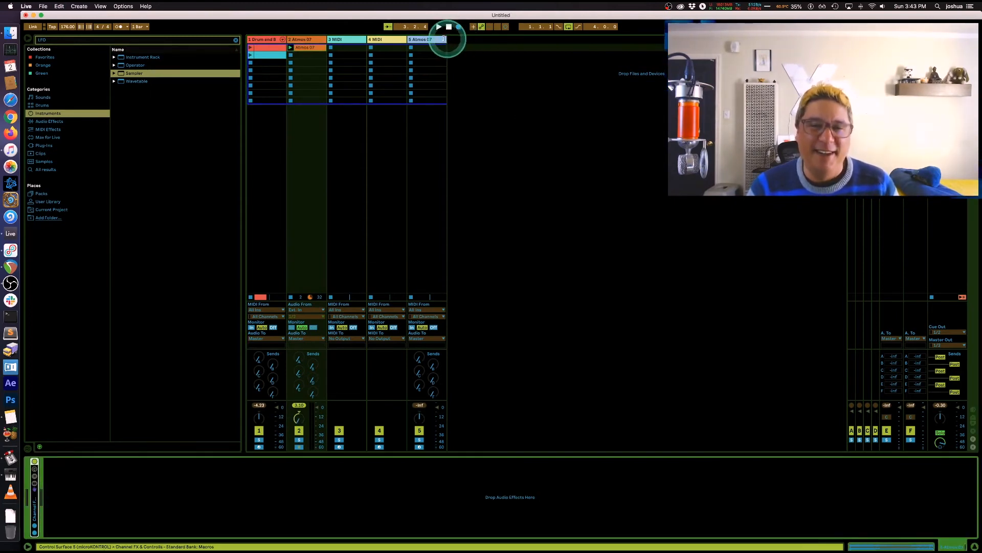
left_click(432, 40)
left_click(426, 484)
key("super+v")
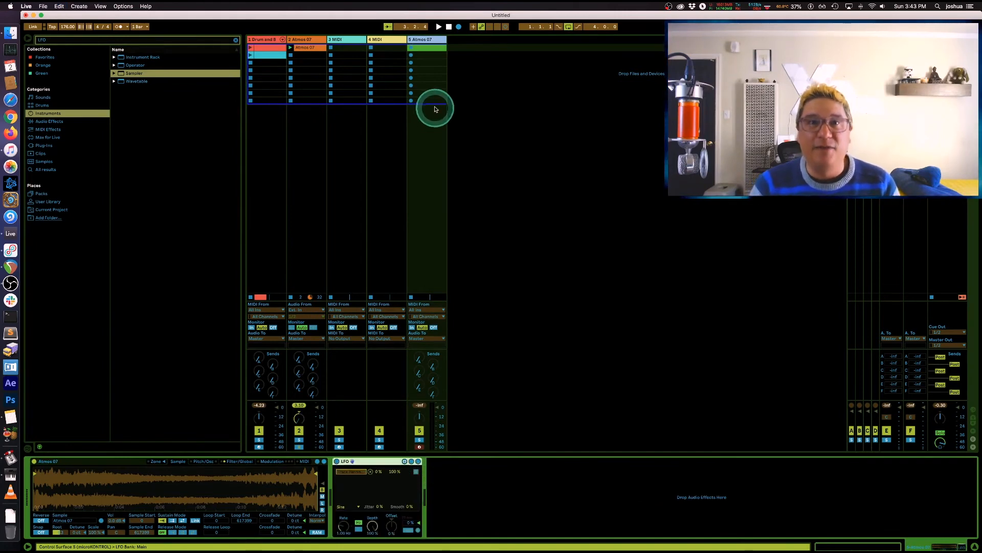
- Turn on the LFO device on the Sampler track and show Sampler's Filter/Global settings
left_click(337, 462)
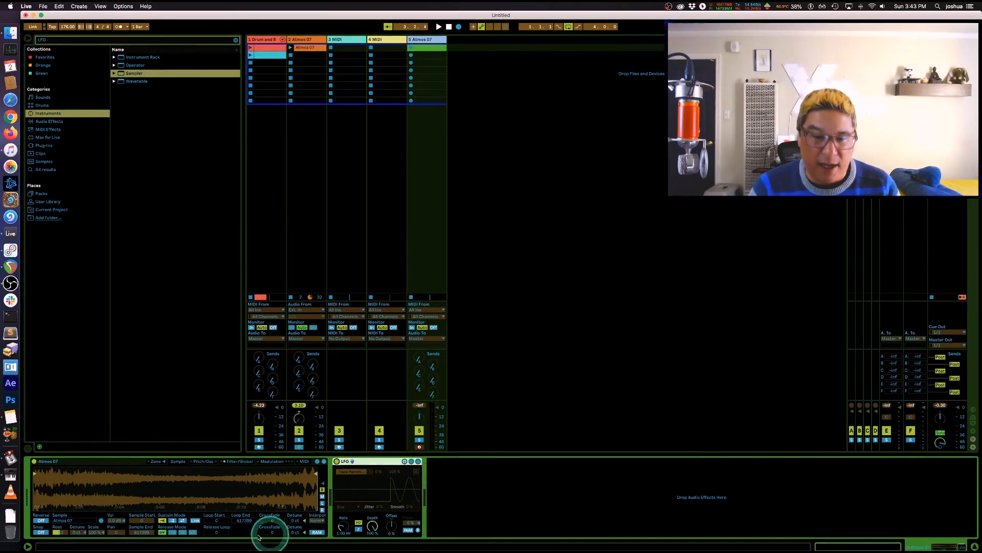
left_click(269, 462)
left_click(241, 462)
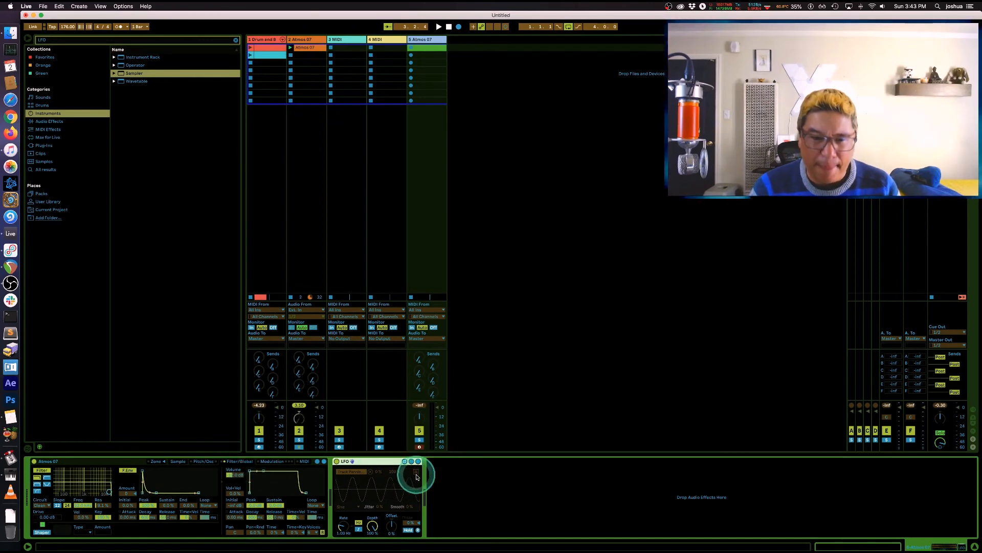
- Show the LFO's mapping list, clear the track panning mapping and map the first slot to Sampler's Pan parameter
left_click(416, 472)
left_click(369, 473)
left_click(351, 471)
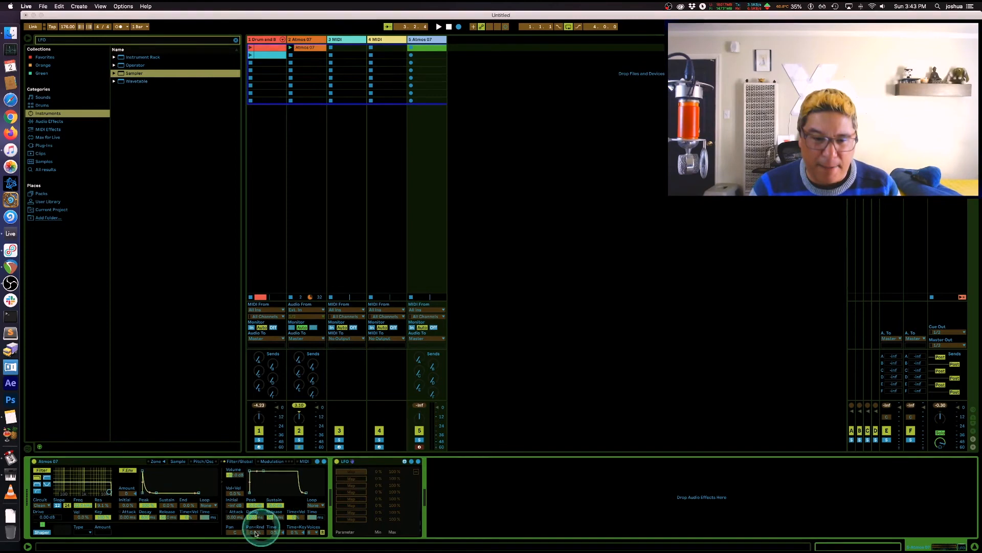
left_click(235, 533)
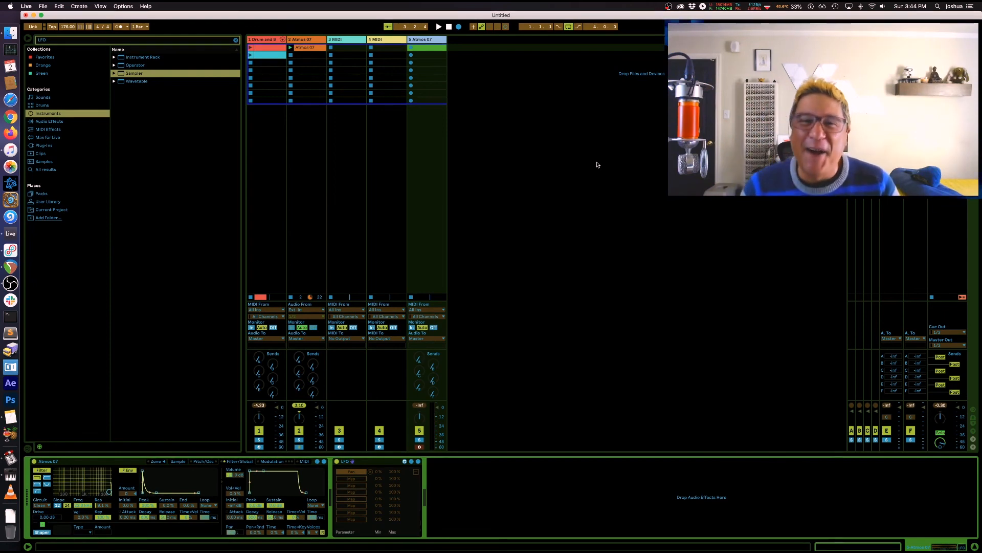
left_click(620, 168)
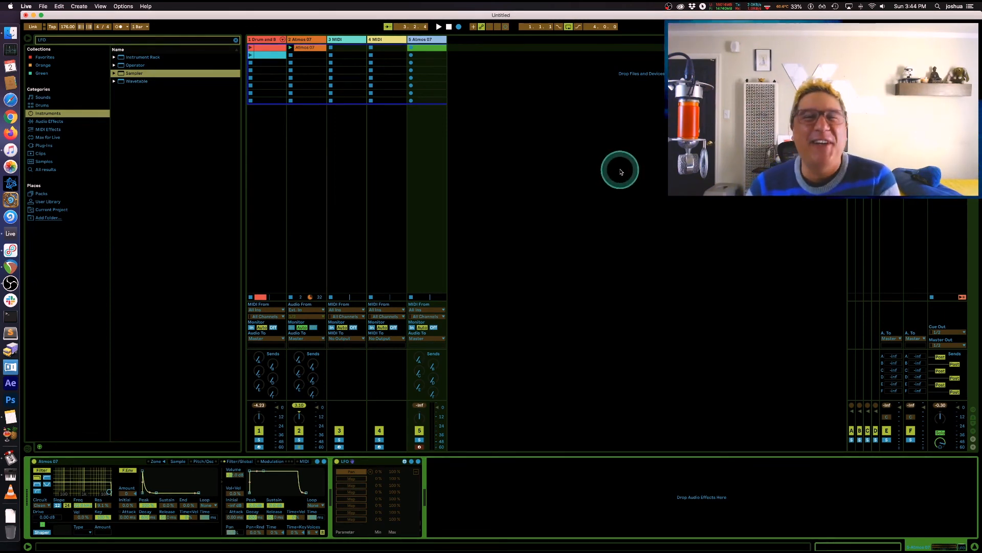